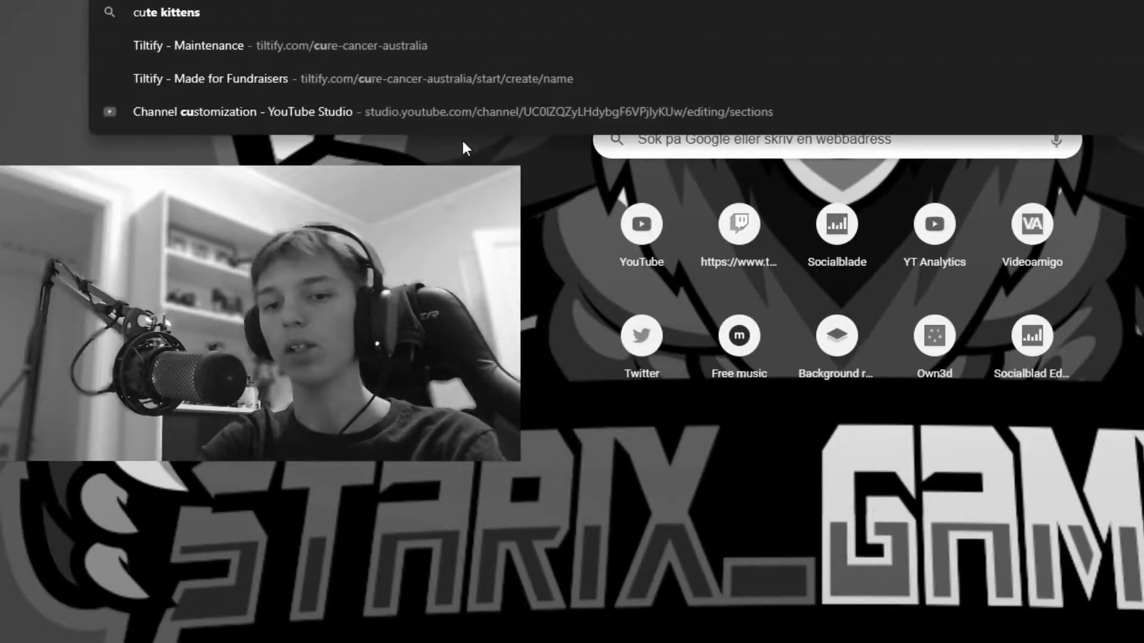
Search Google for 'cute cats' and switch to the Images results
{"action": "type", "text": "ts"}
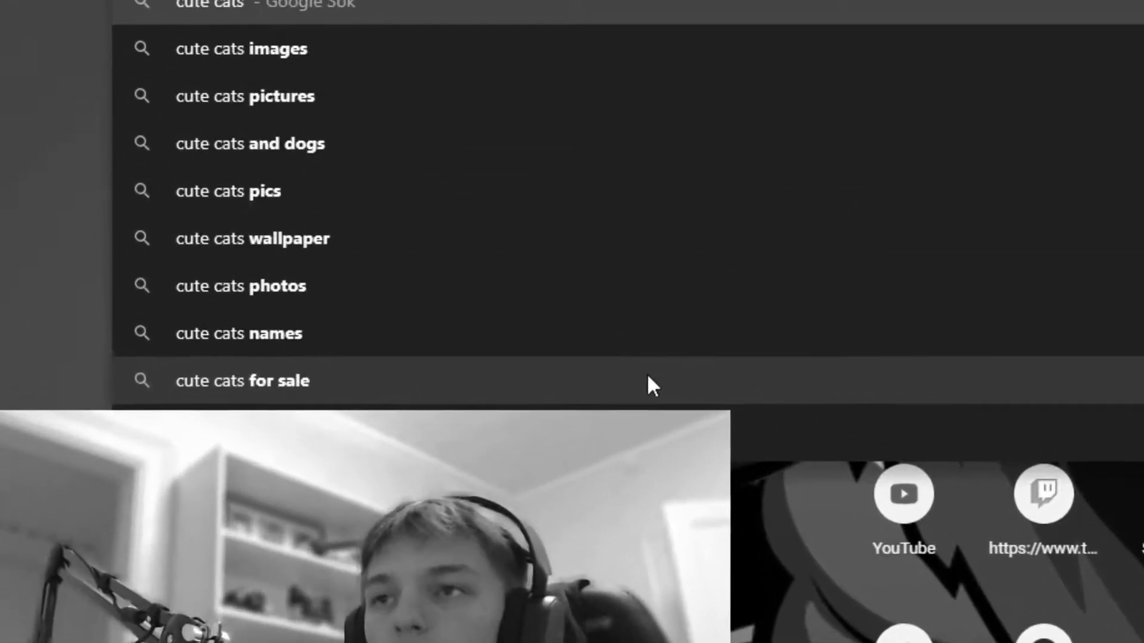
{"action": "key", "text": "Return"}
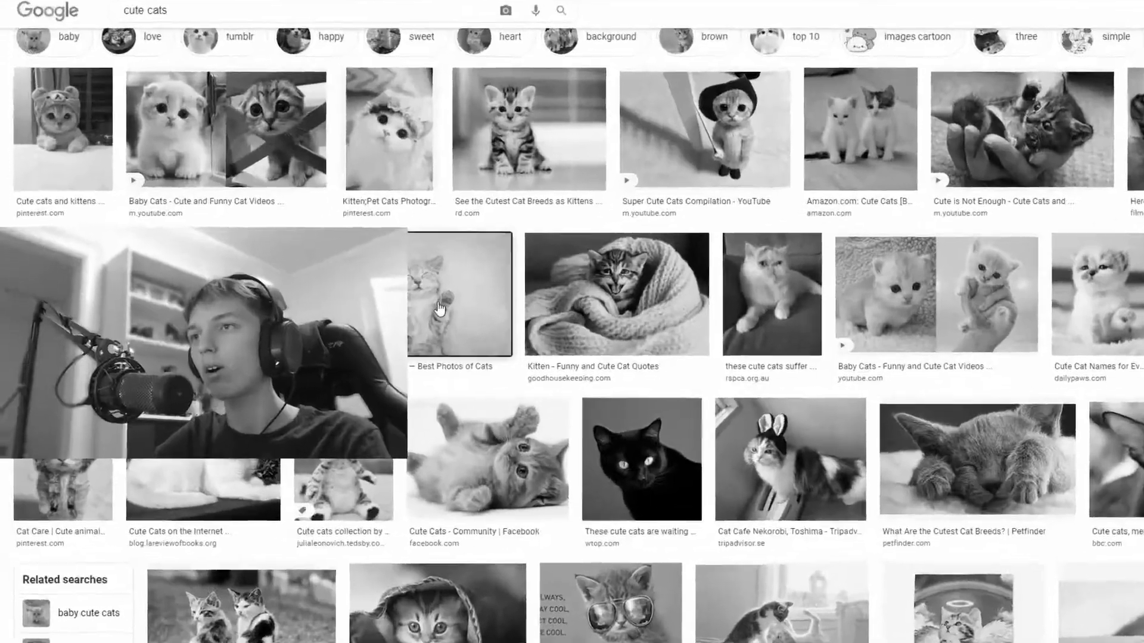
{"action": "left_click", "coordinate": [742, 438]}
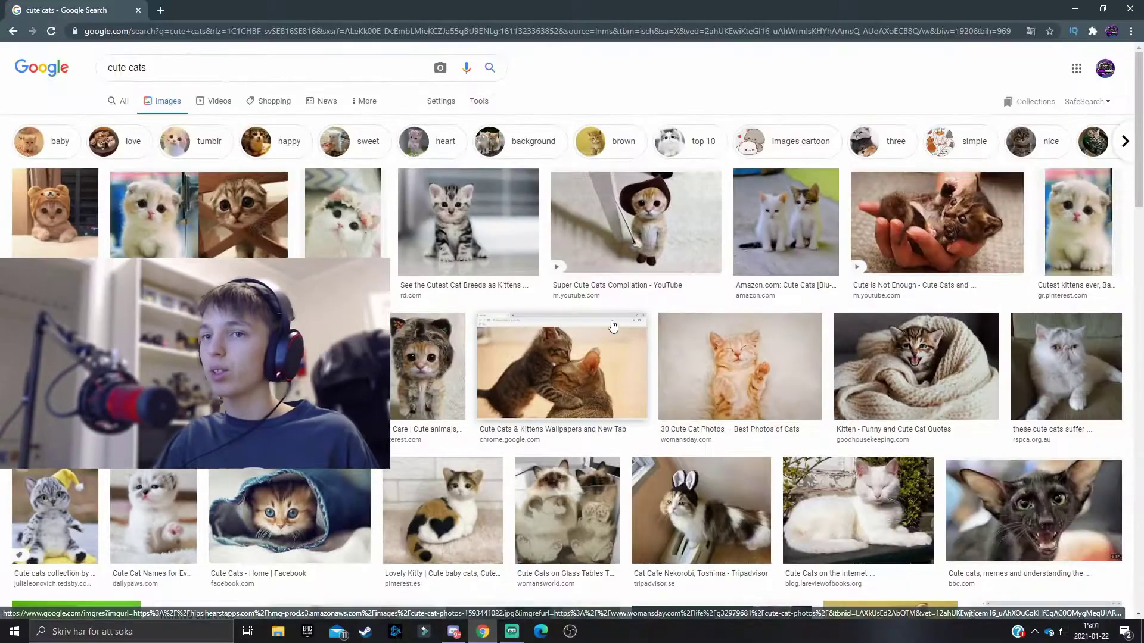
Save the orange kitten photo from its preview as a JPG, then open a new tab
{"action": "left_click", "coordinate": [941, 351]}
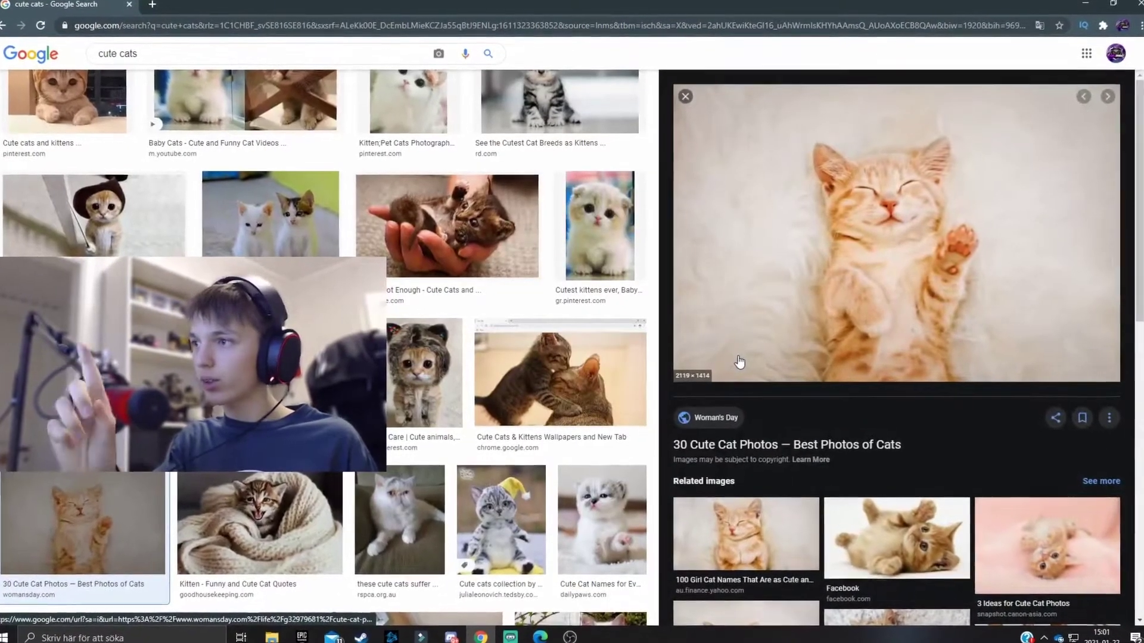
{"action": "right_click", "coordinate": [870, 263]}
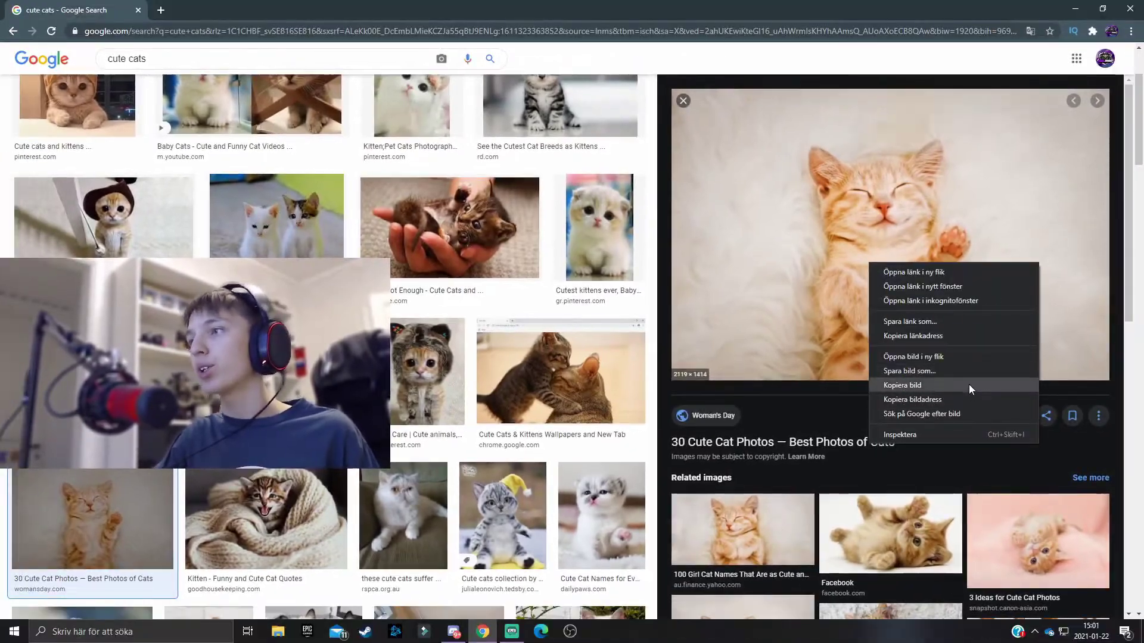
{"action": "left_click", "coordinate": [989, 389]}
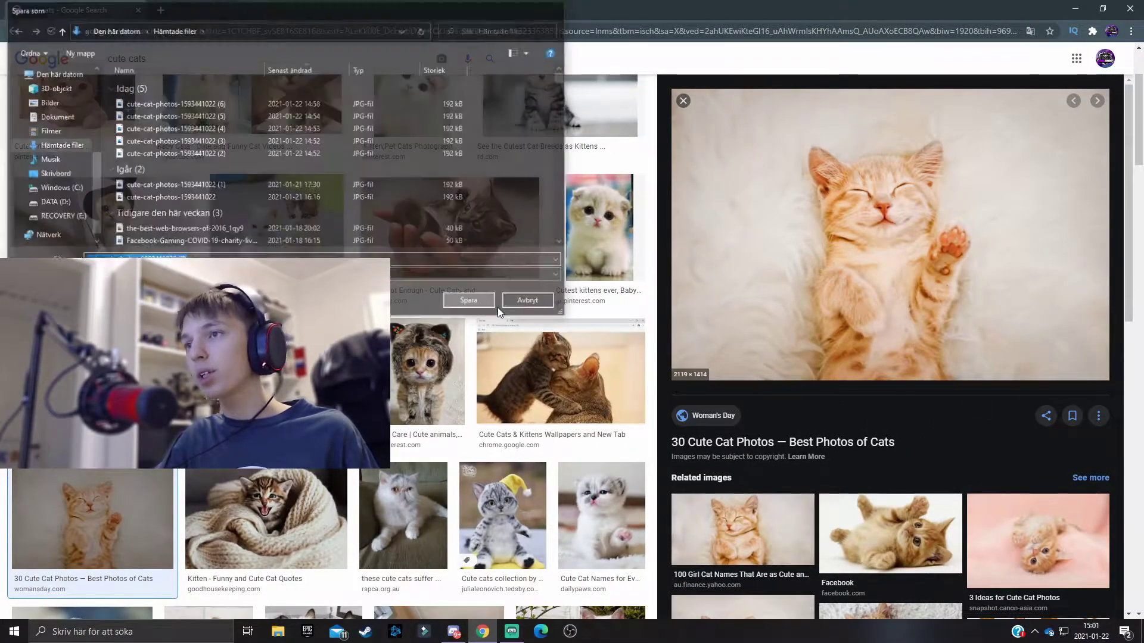
{"action": "left_click", "coordinate": [493, 302]}
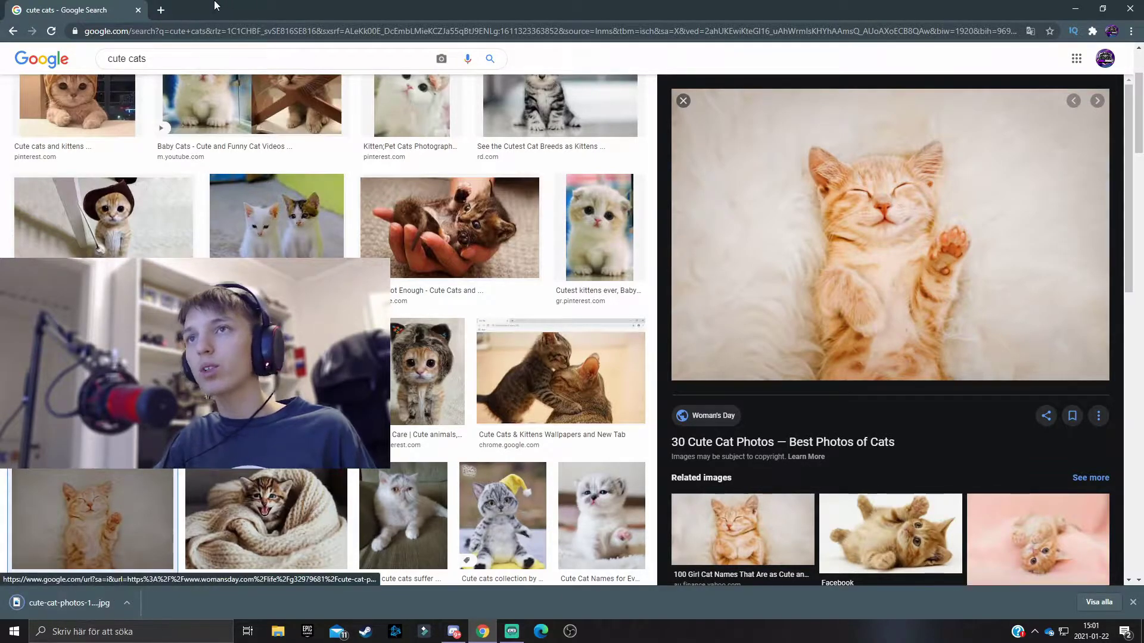
{"action": "left_click", "coordinate": [161, 10]}
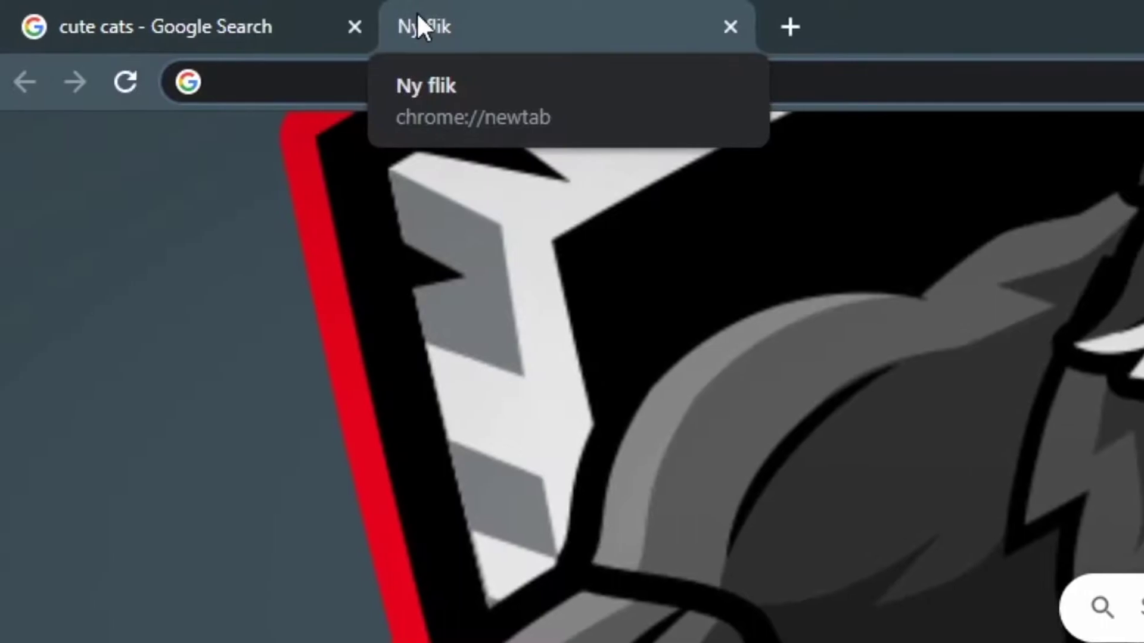
Go to remove.bg and highlight, then deselect, the heading and subtitle text
{"action": "type", "text": "remove.bg"}
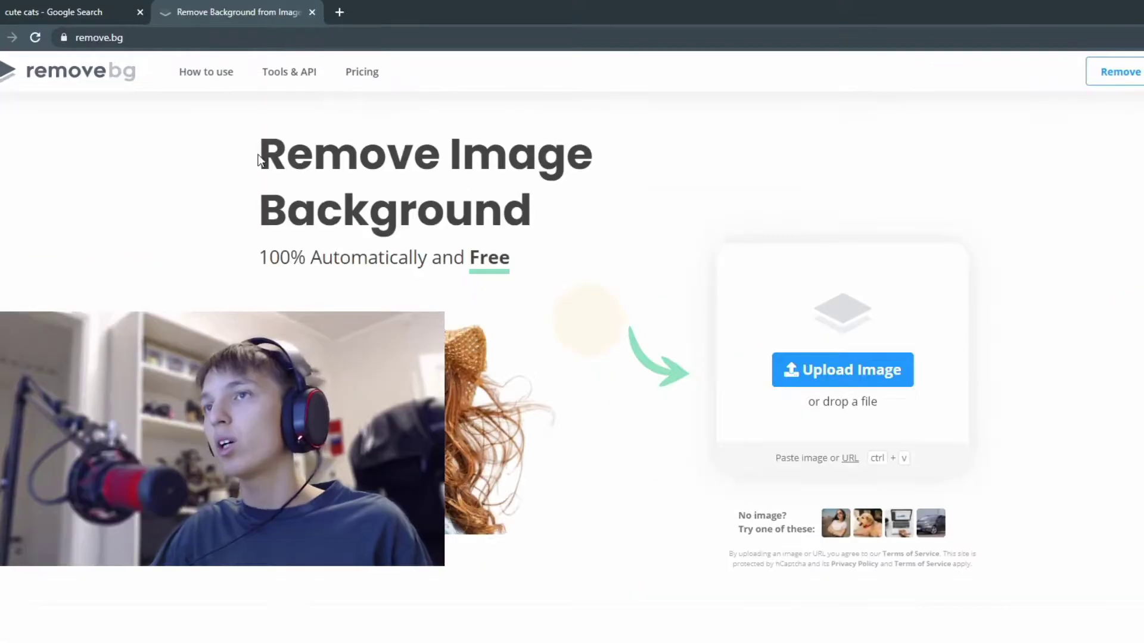
{"action": "left_click_drag", "start_coordinate": [236, 130], "coordinate": [500, 172]}
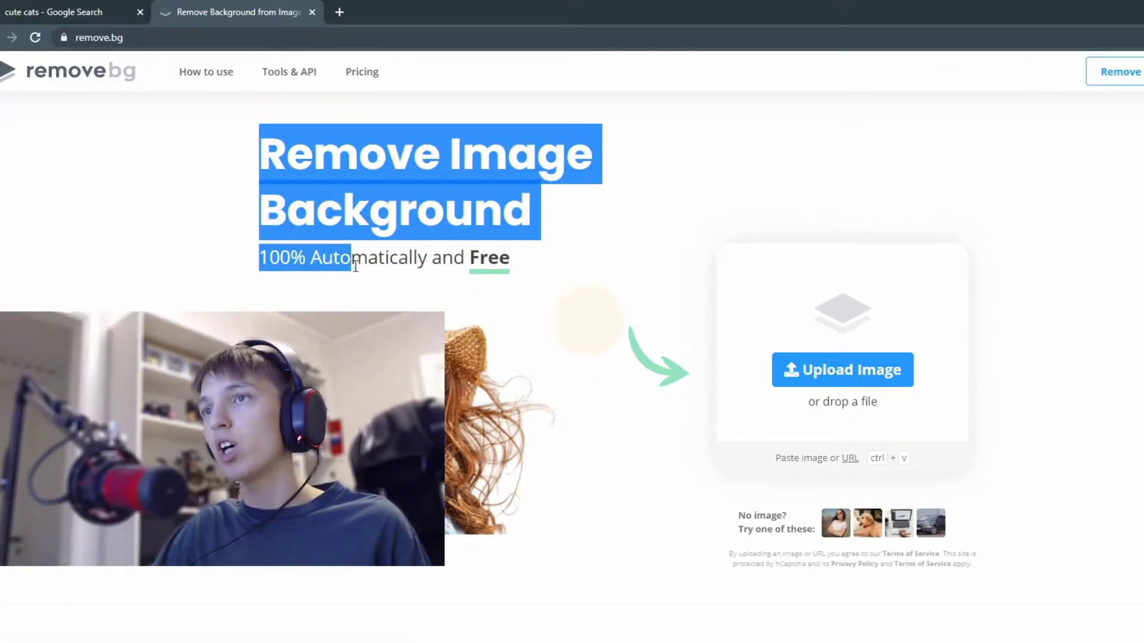
{"action": "left_click_drag", "start_coordinate": [355, 266], "coordinate": [508, 262]}
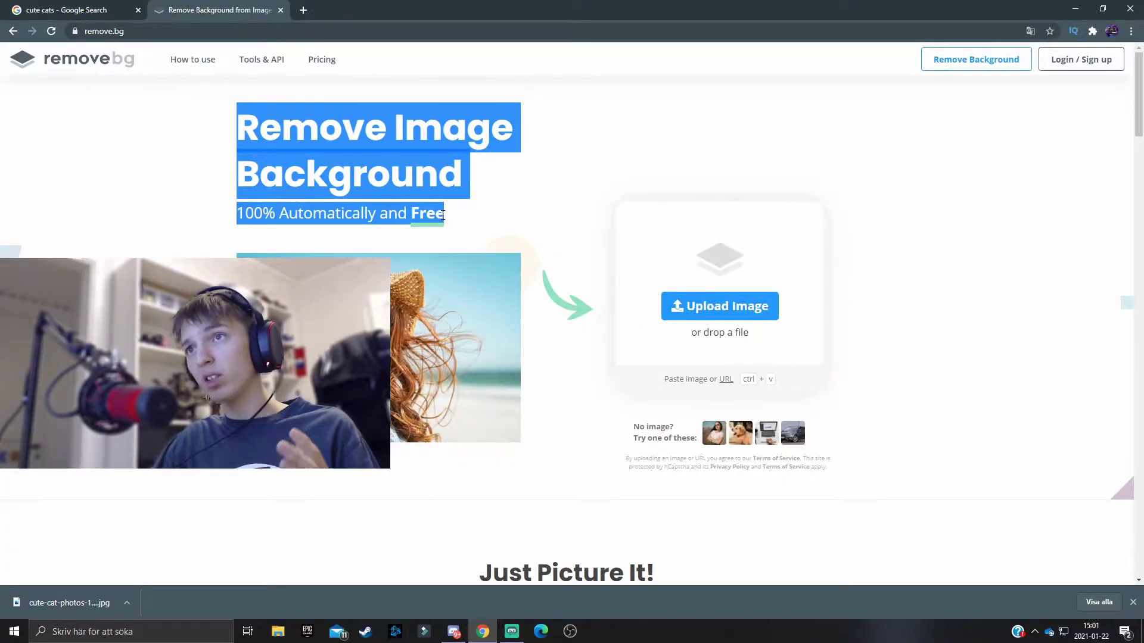
{"action": "left_click", "coordinate": [443, 216]}
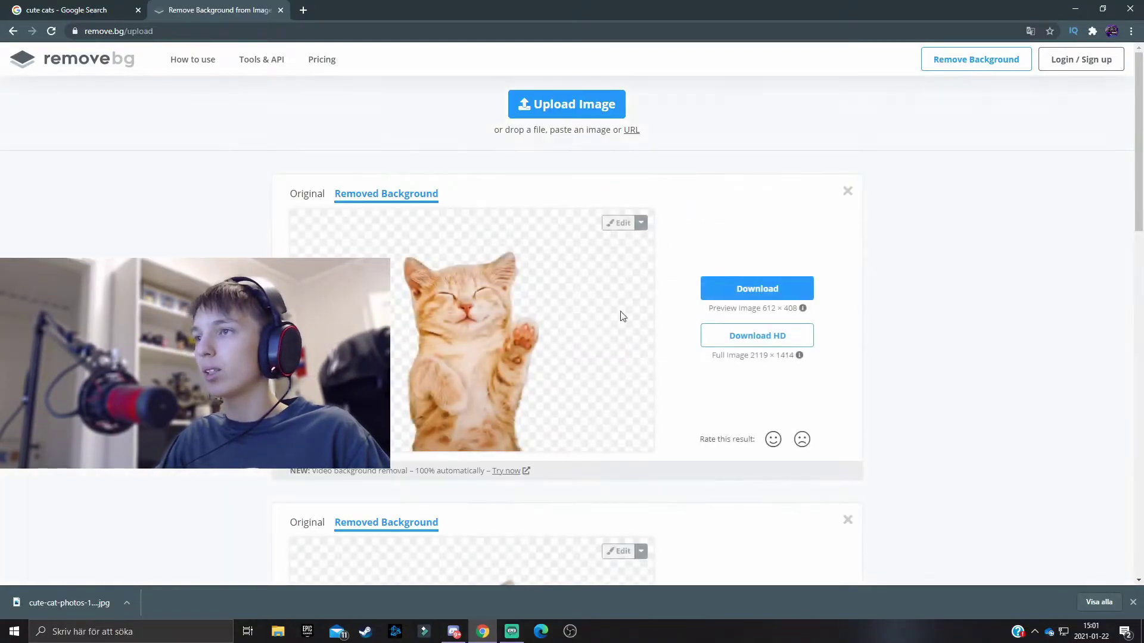
Upload the downloaded kitten JPG by dragging it from the download bar onto remove.bg
{"action": "left_click", "coordinate": [573, 102]}
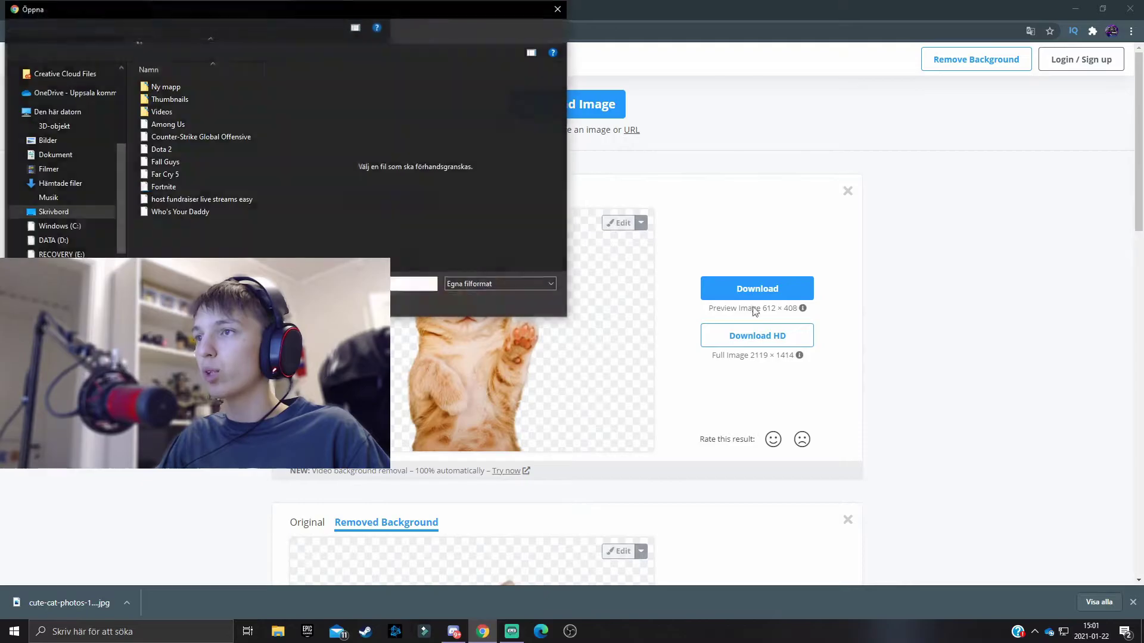
{"action": "left_click", "coordinate": [557, 8]}
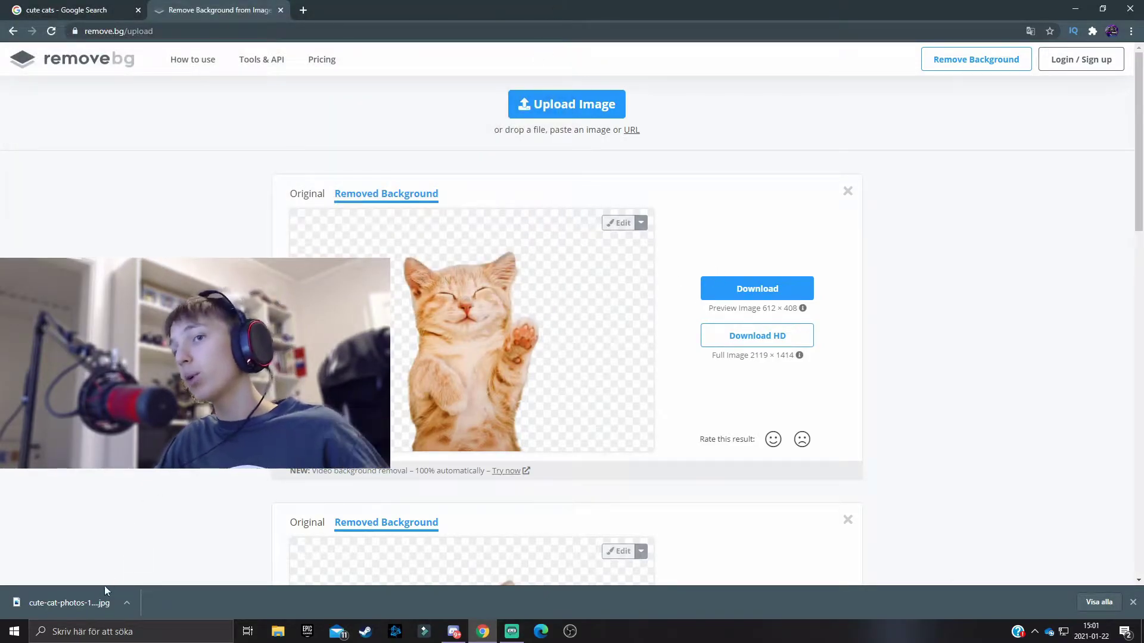
{"action": "left_click_drag", "start_coordinate": [71, 603], "coordinate": [767, 374]}
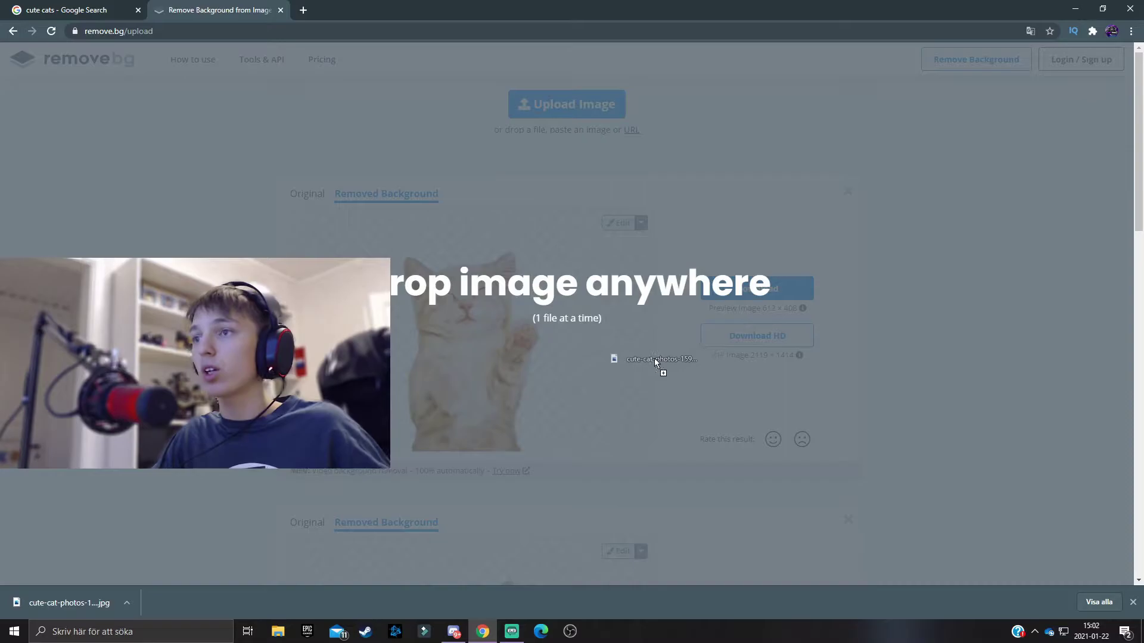
{"action": "left_click_drag", "start_coordinate": [656, 358], "coordinate": [648, 358]}
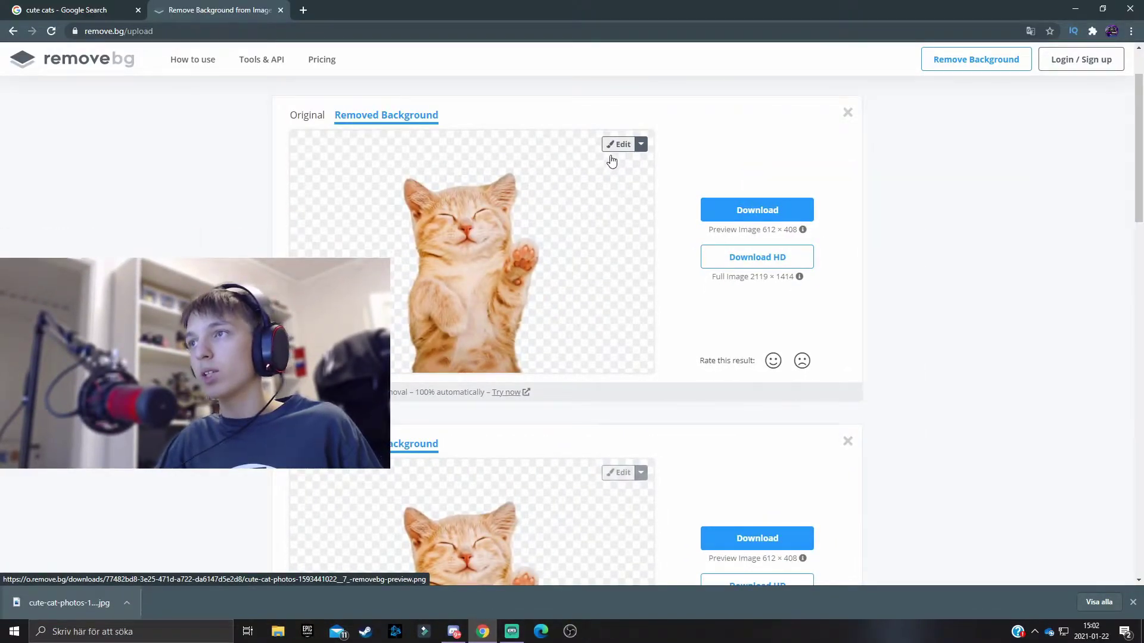
In the editor, restore a strip of original background right of the kitten, then return to erasing
{"action": "left_click", "coordinate": [618, 145]}
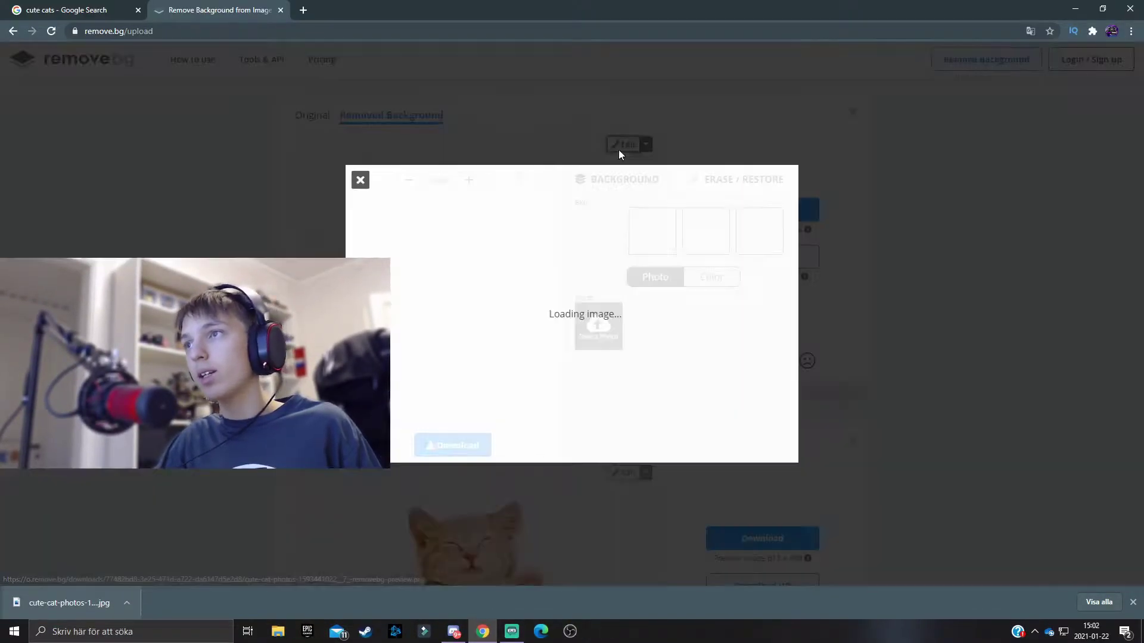
{"action": "left_click", "coordinate": [841, 172]}
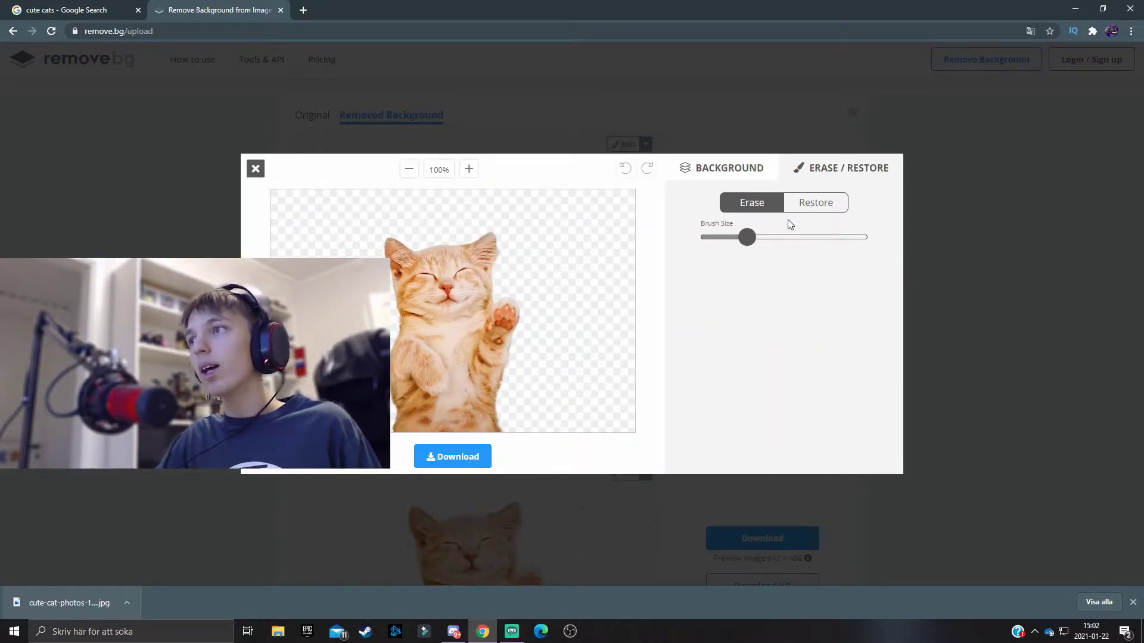
{"action": "left_click", "coordinate": [816, 205]}
{"action": "mouse_move", "coordinate": [596, 214]}
{"action": "left_mouse_down"}
{"action": "mouse_move", "coordinate": [572, 300]}
{"action": "mouse_move", "coordinate": [591, 359]}
{"action": "mouse_move", "coordinate": [613, 257]}
{"action": "mouse_move", "coordinate": [615, 272]}
{"action": "mouse_move", "coordinate": [616, 193]}
{"action": "mouse_move", "coordinate": [608, 227]}
{"action": "mouse_move", "coordinate": [601, 190]}
{"action": "mouse_move", "coordinate": [583, 204]}
{"action": "mouse_move", "coordinate": [574, 242]}
{"action": "mouse_move", "coordinate": [579, 205]}
{"action": "left_mouse_up"}
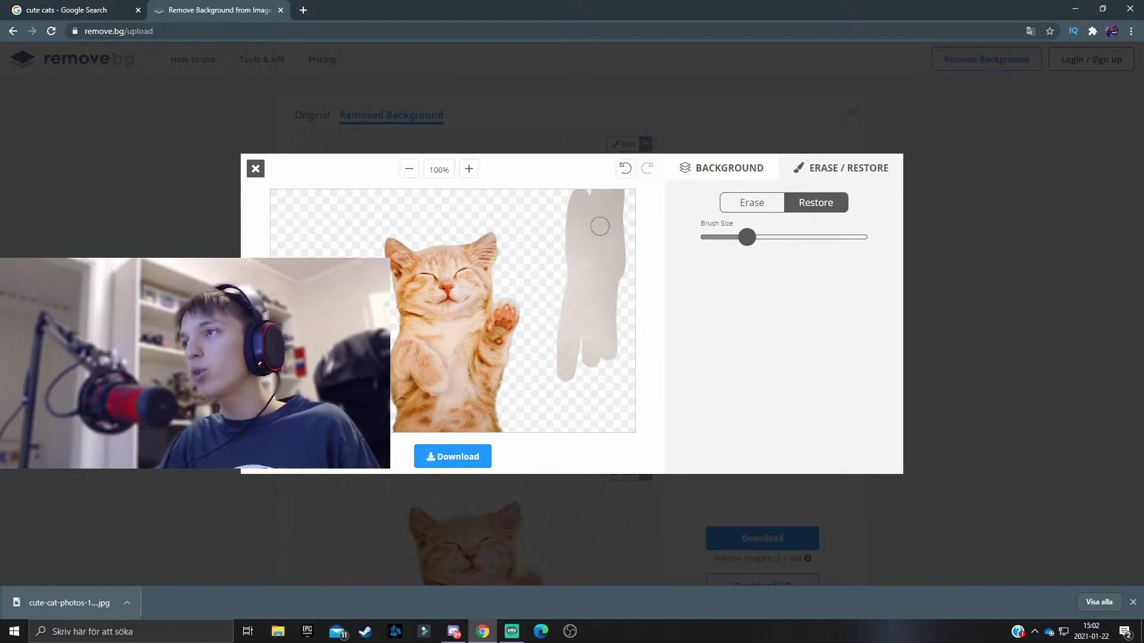
{"action": "left_click", "coordinate": [754, 206]}
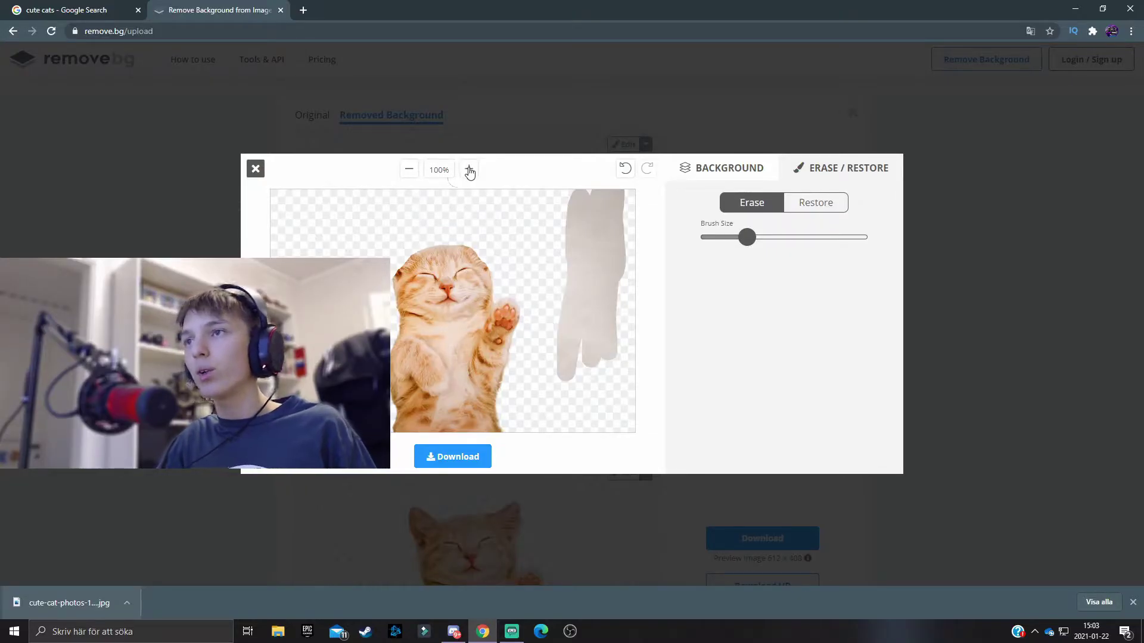
Zoom in on the kitten to about 260% and show the background replacement options
{"action": "left_click", "coordinate": [469, 170]}
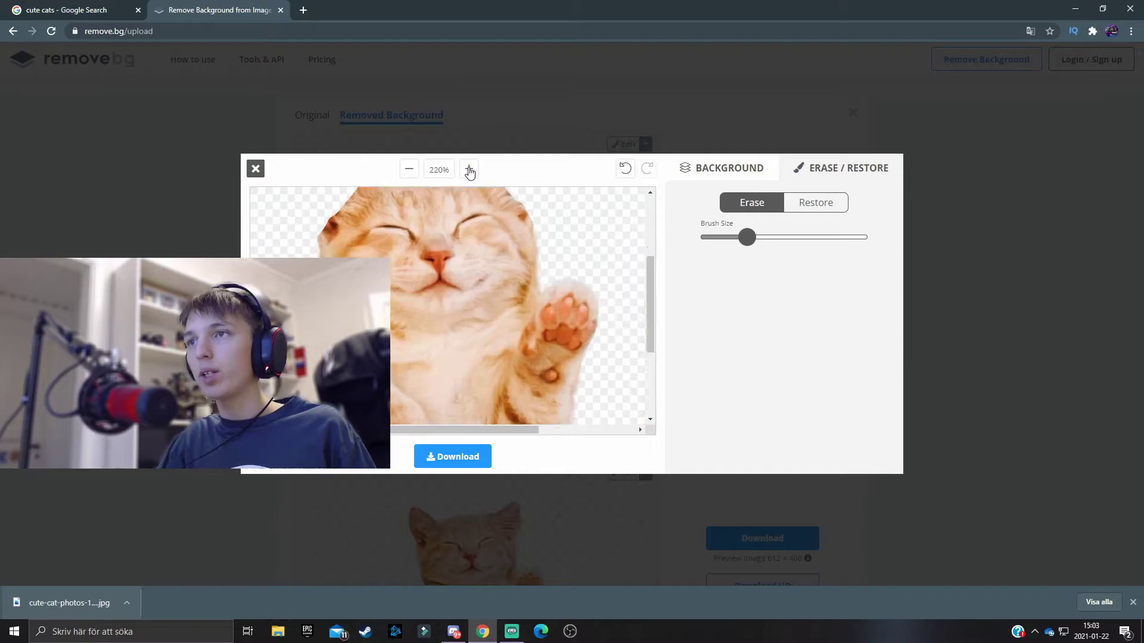
{"action": "left_click", "coordinate": [469, 169]}
{"action": "left_click", "coordinate": [468, 170]}
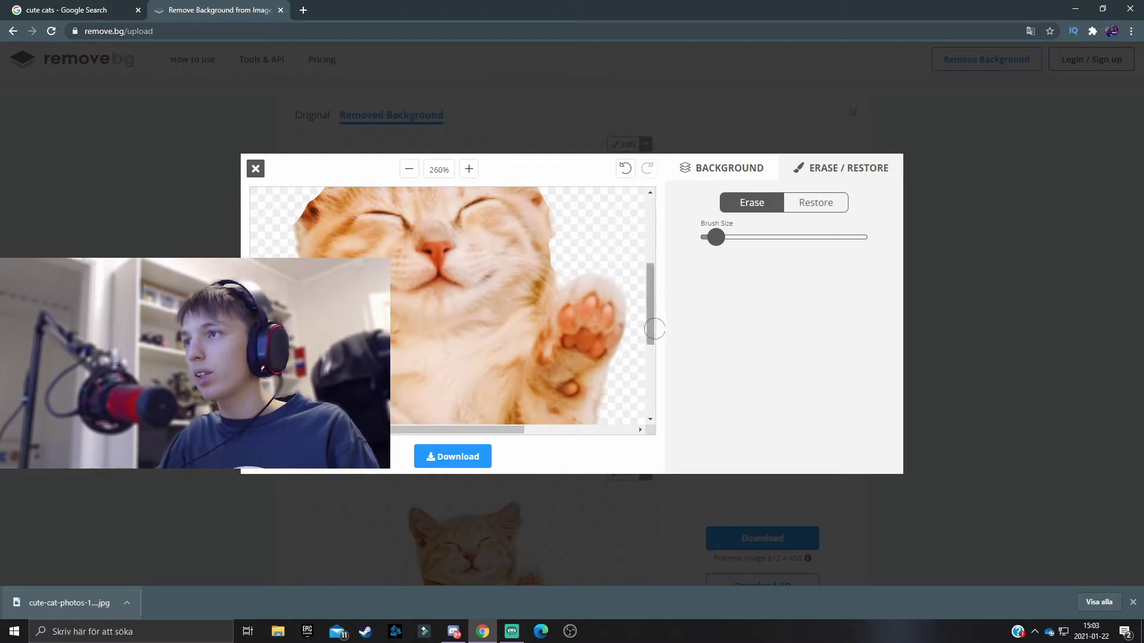
{"action": "left_click", "coordinate": [736, 171]}
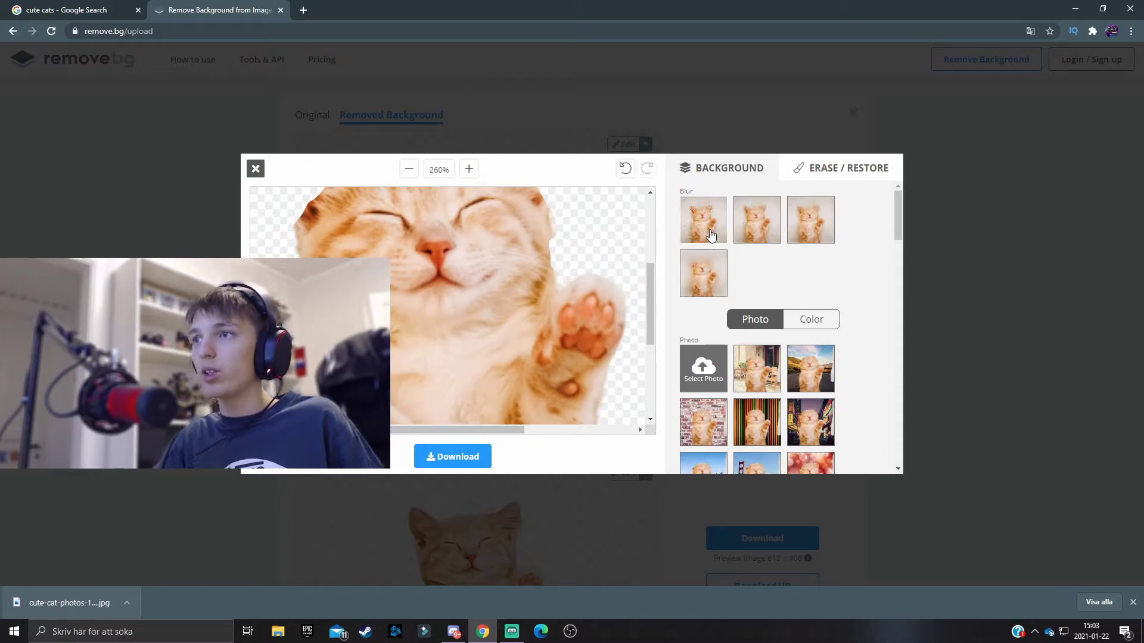
Reset zoom to 100%, try two blurred-photo backgrounds behind the cat, then undo them
{"action": "left_click", "coordinate": [415, 168]}
{"action": "left_click", "coordinate": [415, 168]}
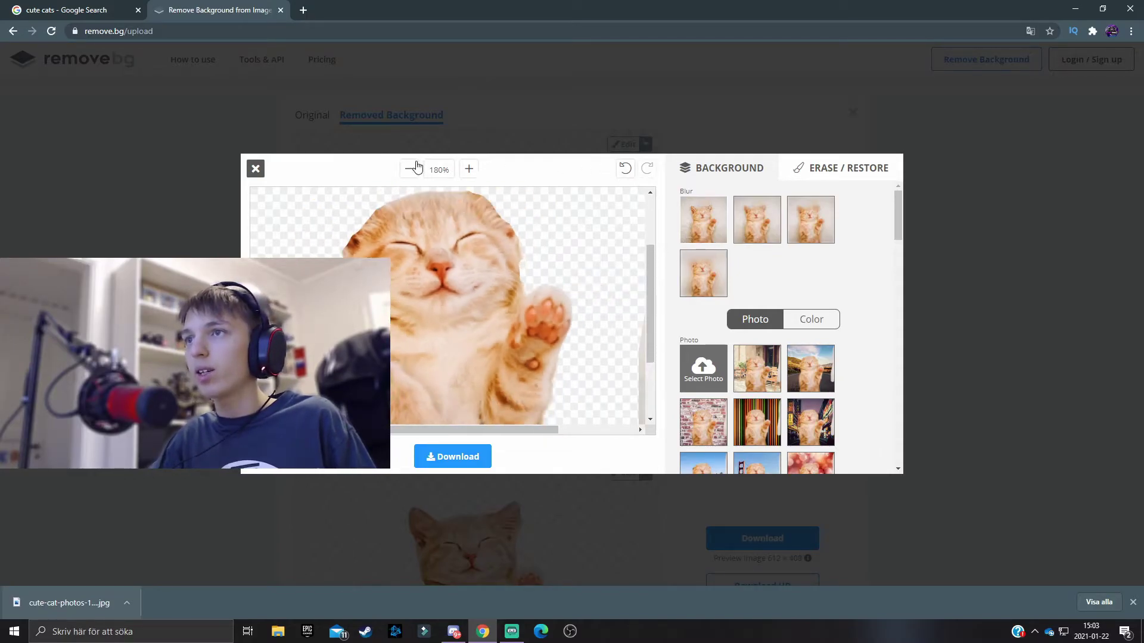
{"action": "left_click", "coordinate": [415, 169]}
{"action": "left_click", "coordinate": [415, 169]}
{"action": "left_click", "coordinate": [469, 169]}
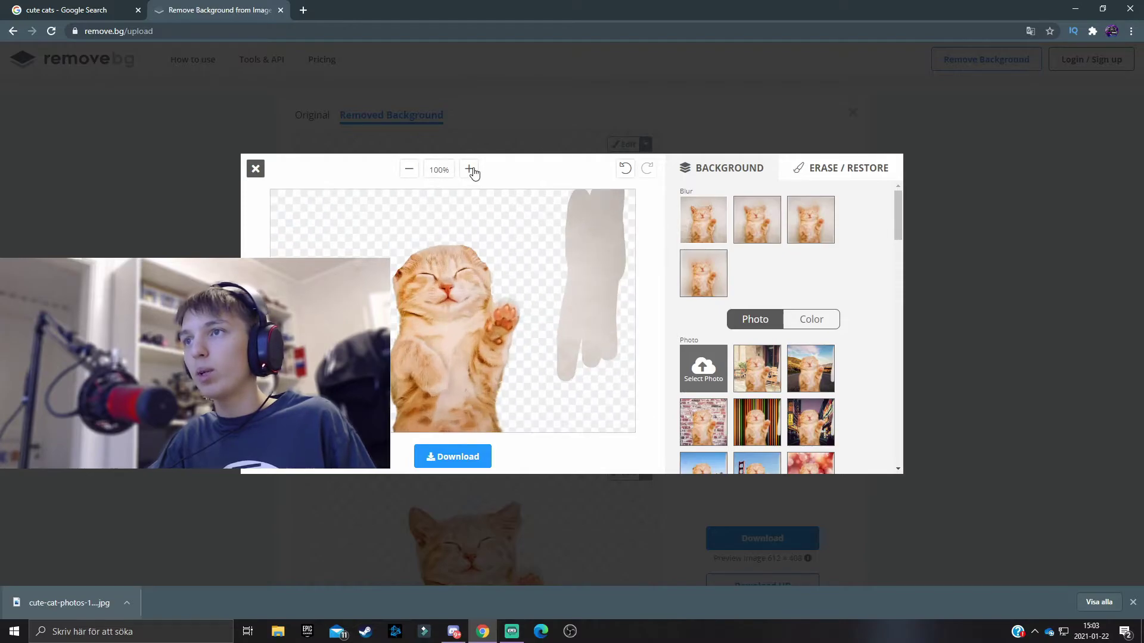
{"action": "left_click", "coordinate": [704, 228]}
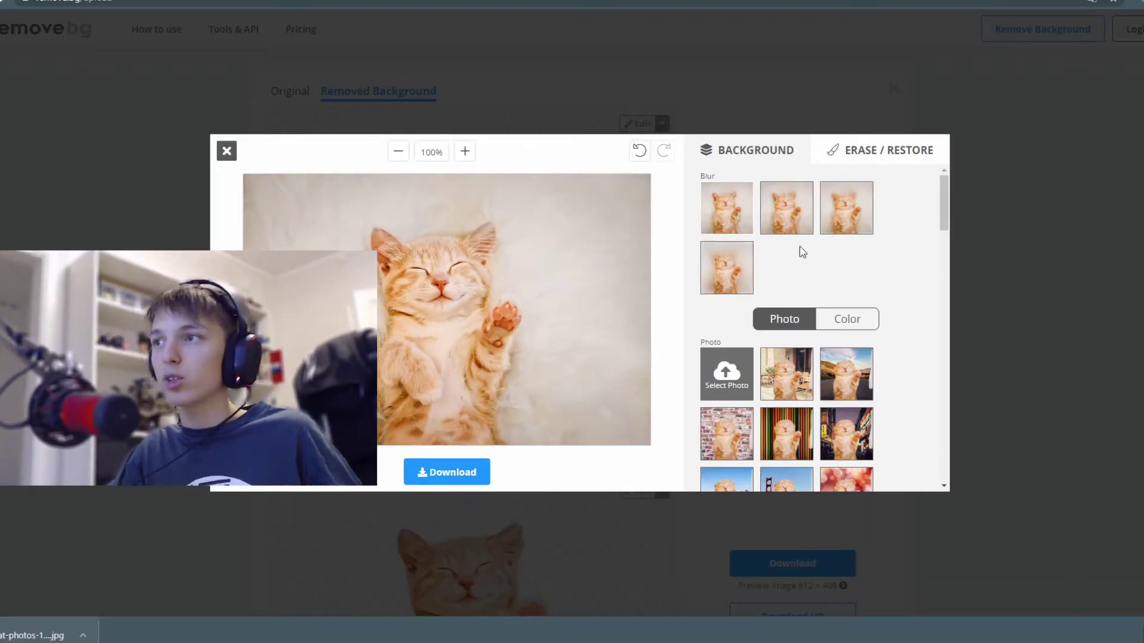
{"action": "left_click", "coordinate": [794, 215]}
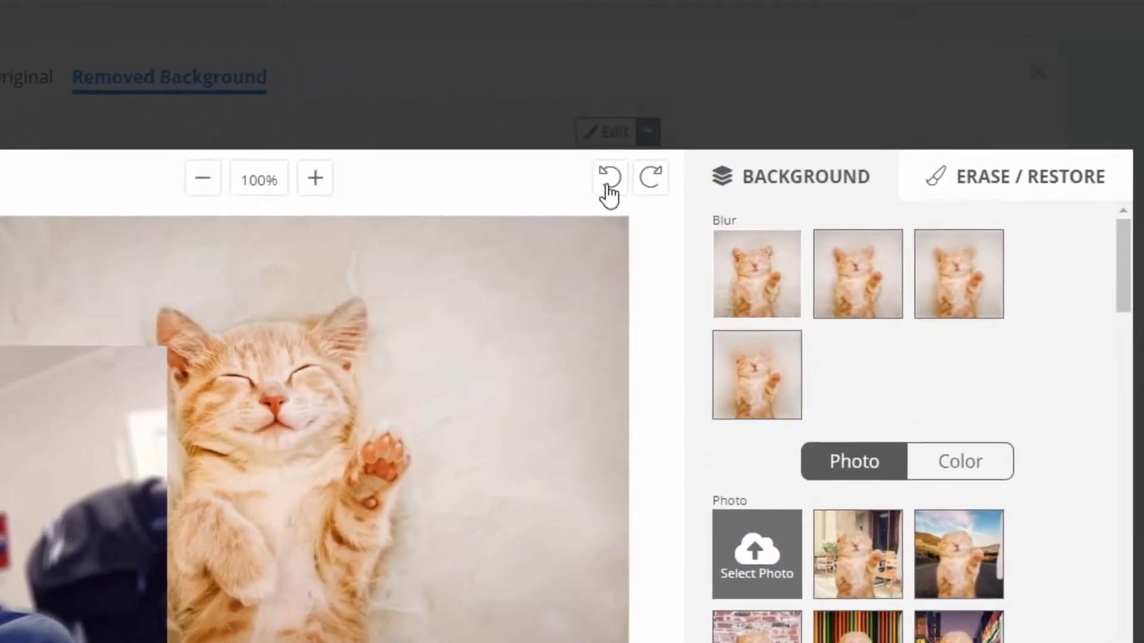
{"action": "left_click", "coordinate": [623, 158]}
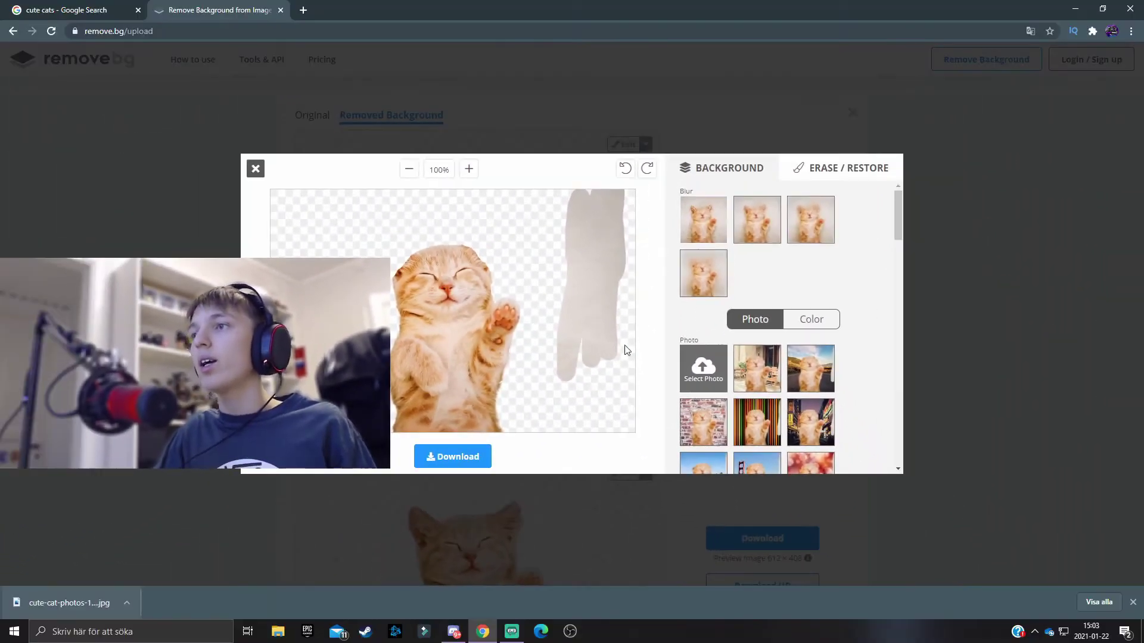
Scroll the Photo background thumbnails to the tropical palm-tree beach option
{"action": "scroll", "coordinate": [767, 431], "scroll_direction": "down", "scroll_amount": 2}
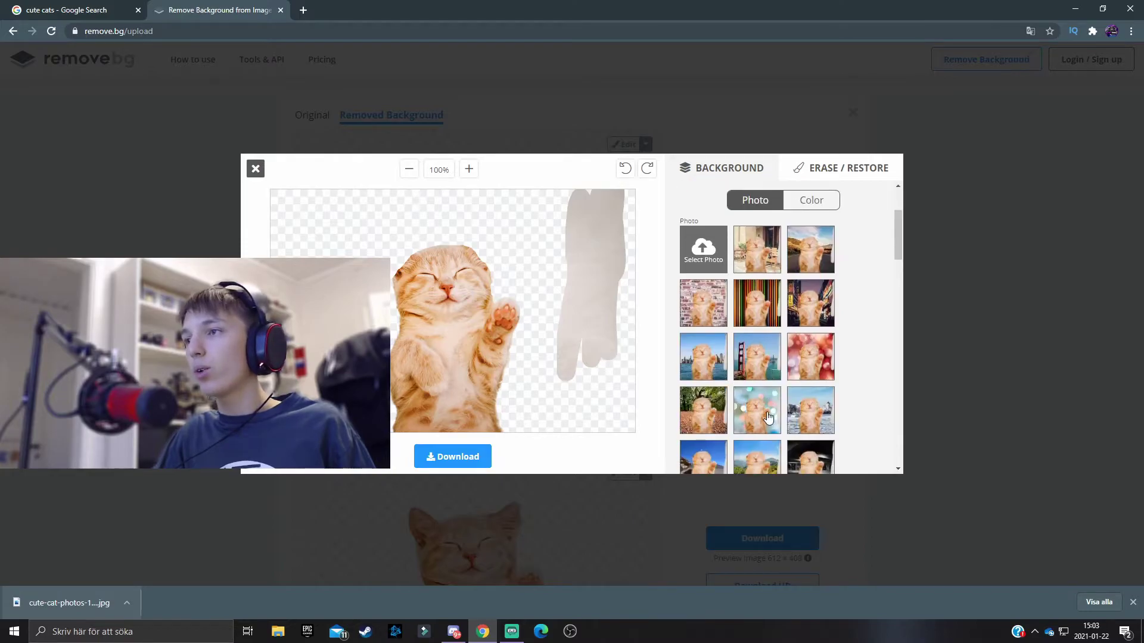
{"action": "scroll", "coordinate": [753, 381], "scroll_direction": "down", "scroll_amount": 1}
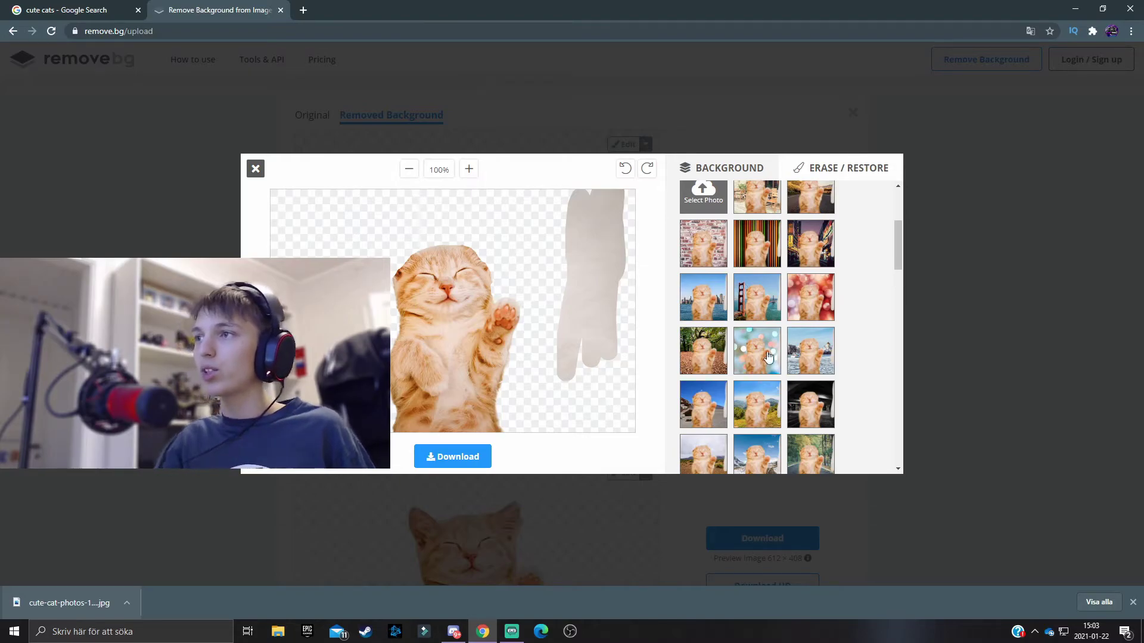
{"action": "scroll", "coordinate": [891, 264], "scroll_direction": "down", "scroll_amount": 6}
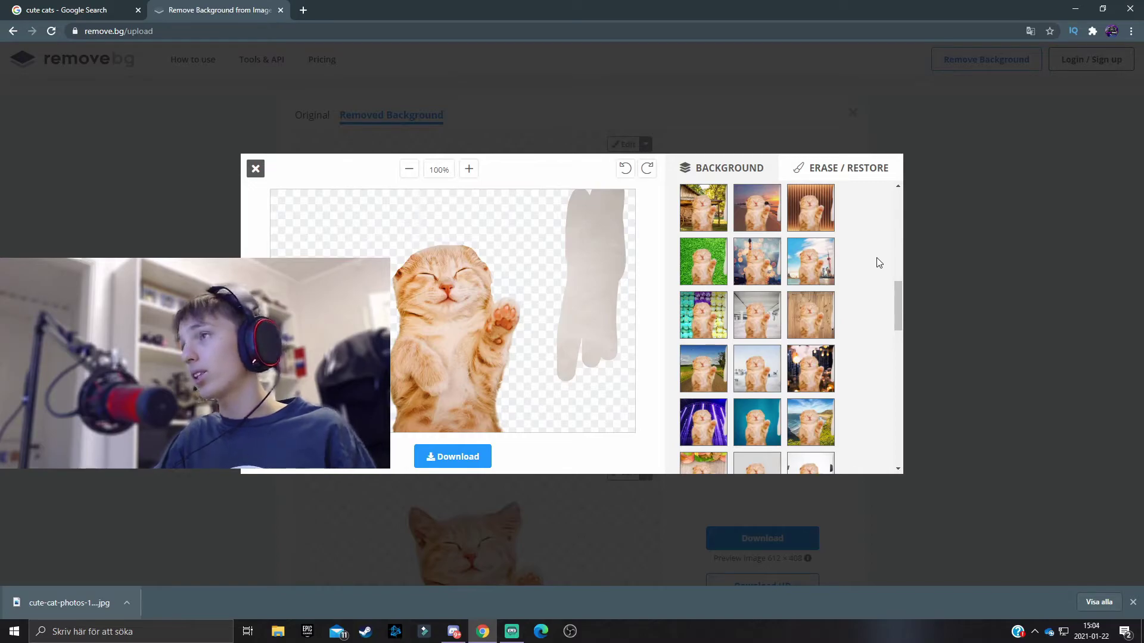
{"action": "scroll", "coordinate": [875, 262], "scroll_direction": "down", "scroll_amount": 3}
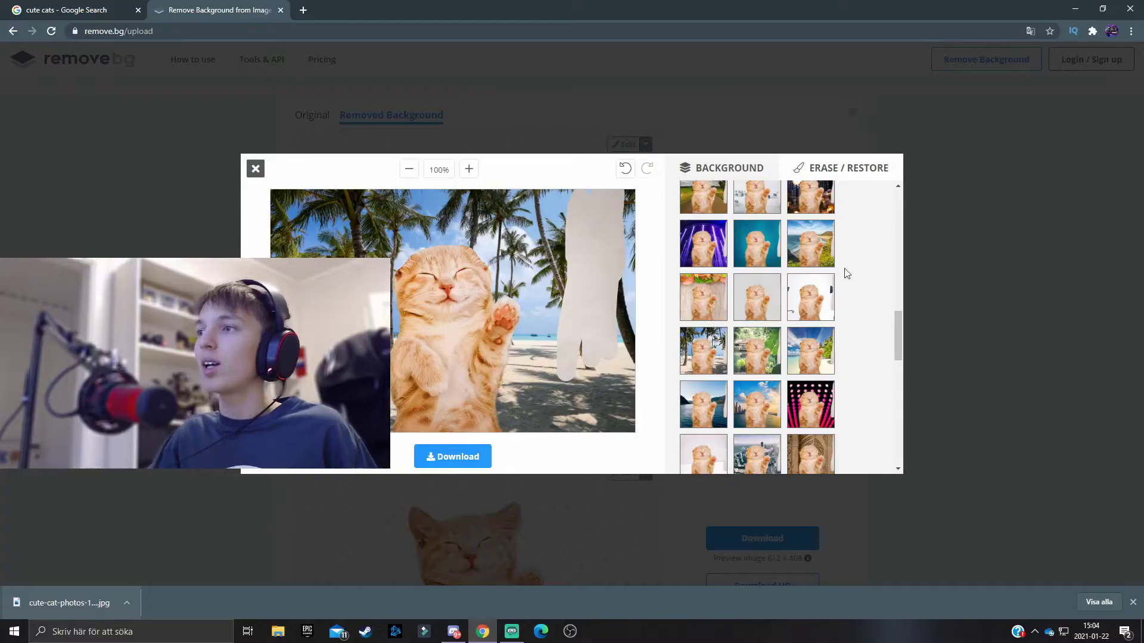
{"action": "scroll", "coordinate": [1014, 380], "scroll_direction": "up", "scroll_amount": 5}
{"action": "scroll", "coordinate": [801, 385], "scroll_direction": "up", "scroll_amount": 1}
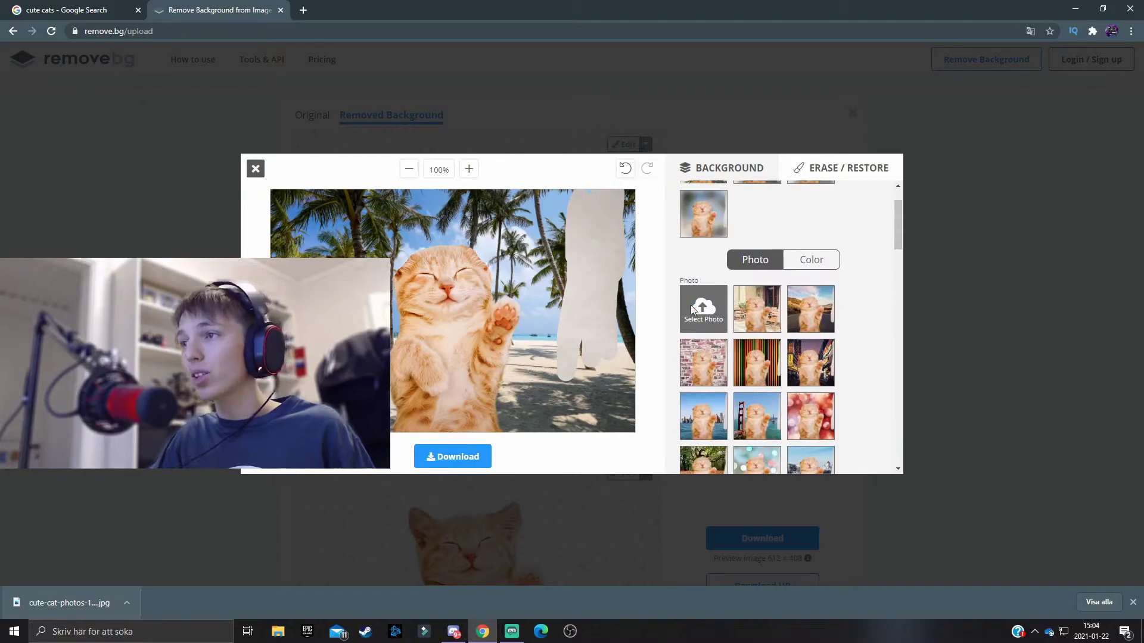
{"action": "left_click", "coordinate": [691, 305]}
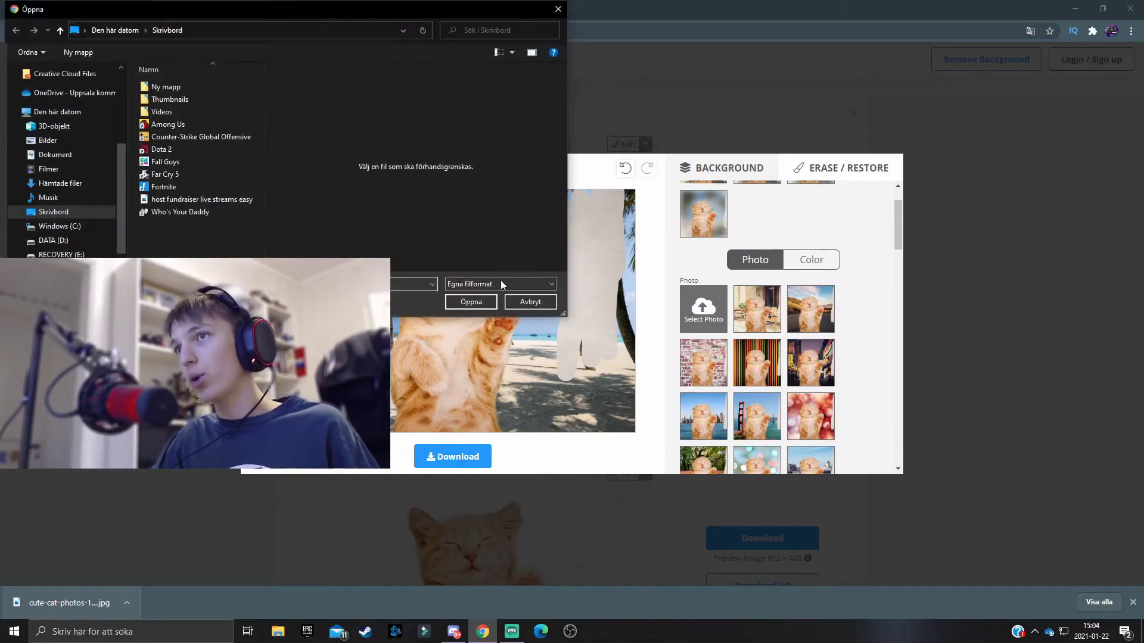
{"action": "left_click", "coordinate": [70, 184]}
{"action": "left_click", "coordinate": [194, 141]}
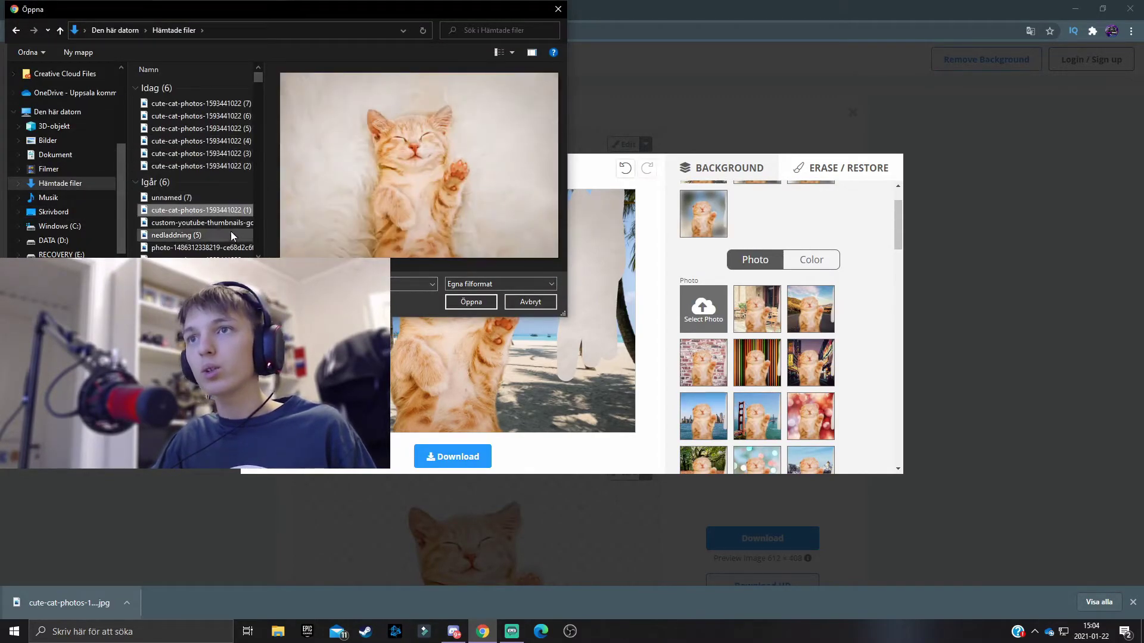
{"action": "left_click", "coordinate": [232, 155]}
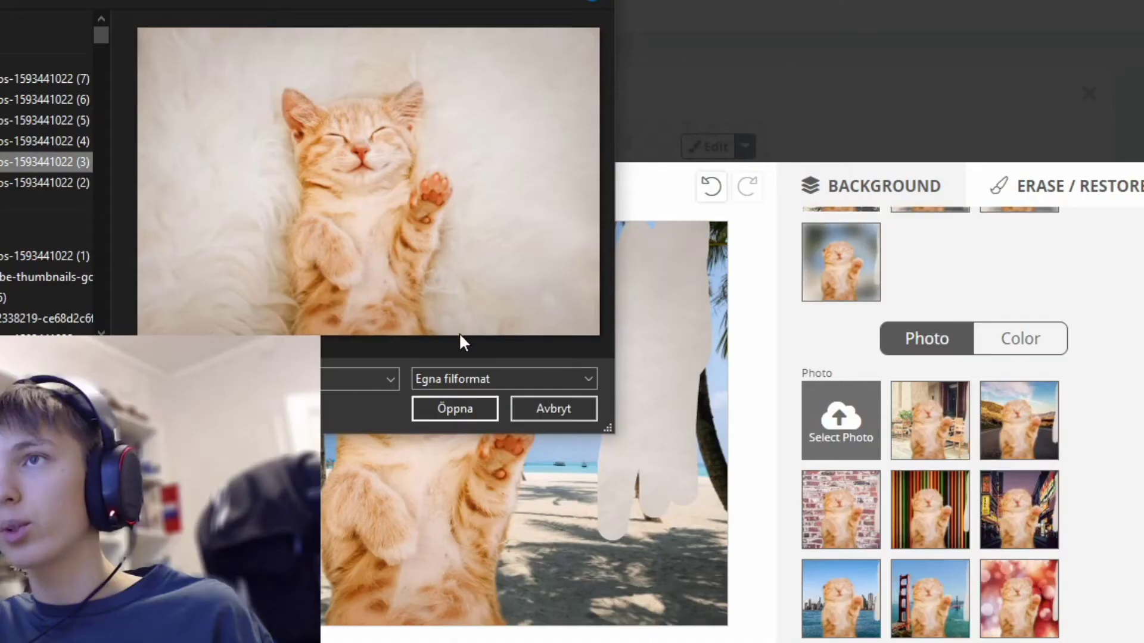
{"action": "left_click", "coordinate": [452, 409]}
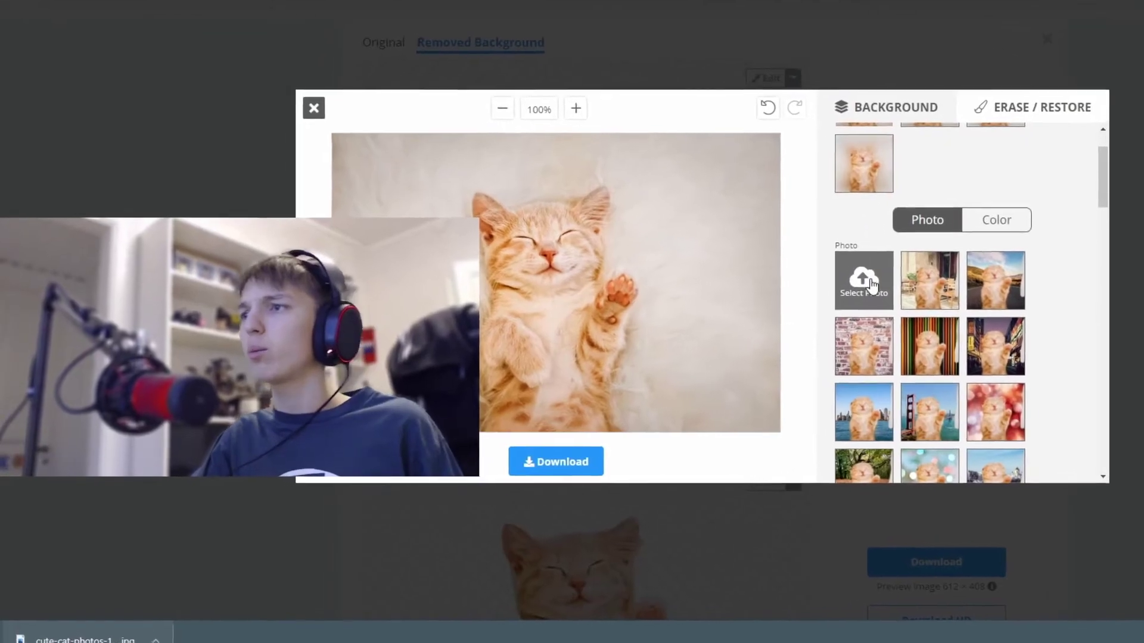
Replace it with another downloaded image with purple lettering, then show the solid colour swatches
{"action": "left_click", "coordinate": [871, 285]}
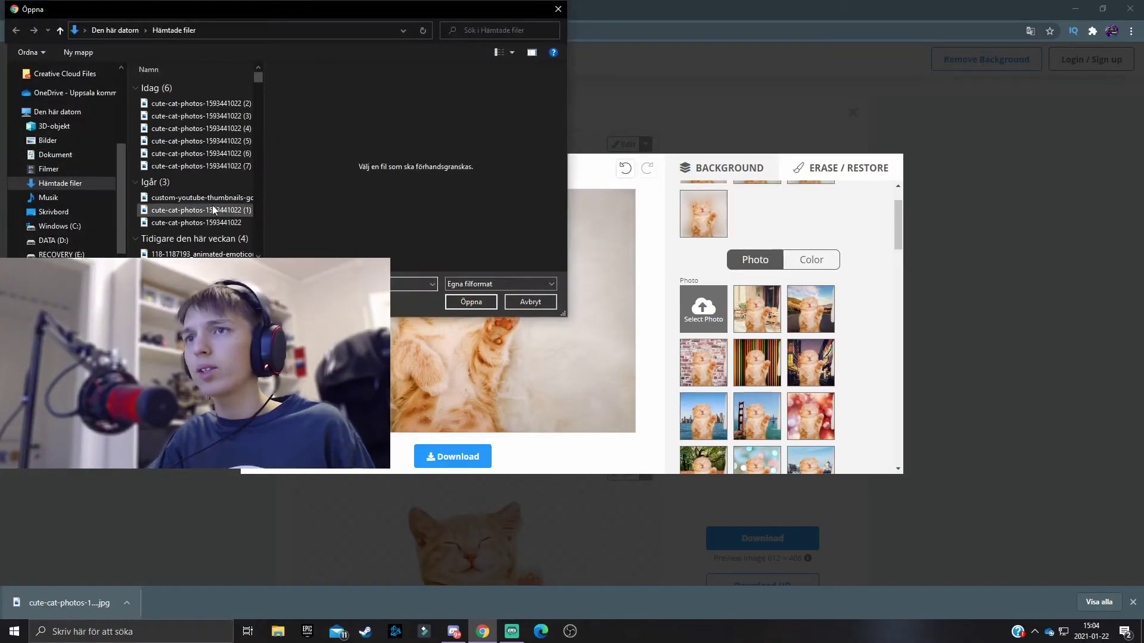
{"action": "scroll", "coordinate": [212, 208], "scroll_direction": "down", "scroll_amount": 5}
{"action": "double_click", "coordinate": [191, 191]}
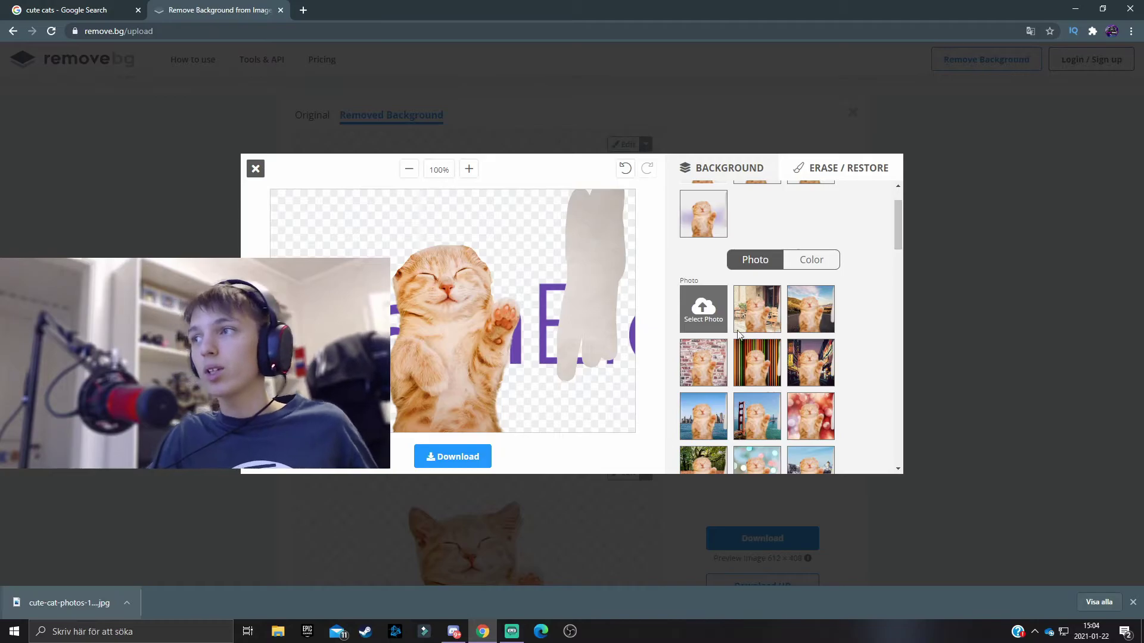
{"action": "left_click", "coordinate": [812, 260]}
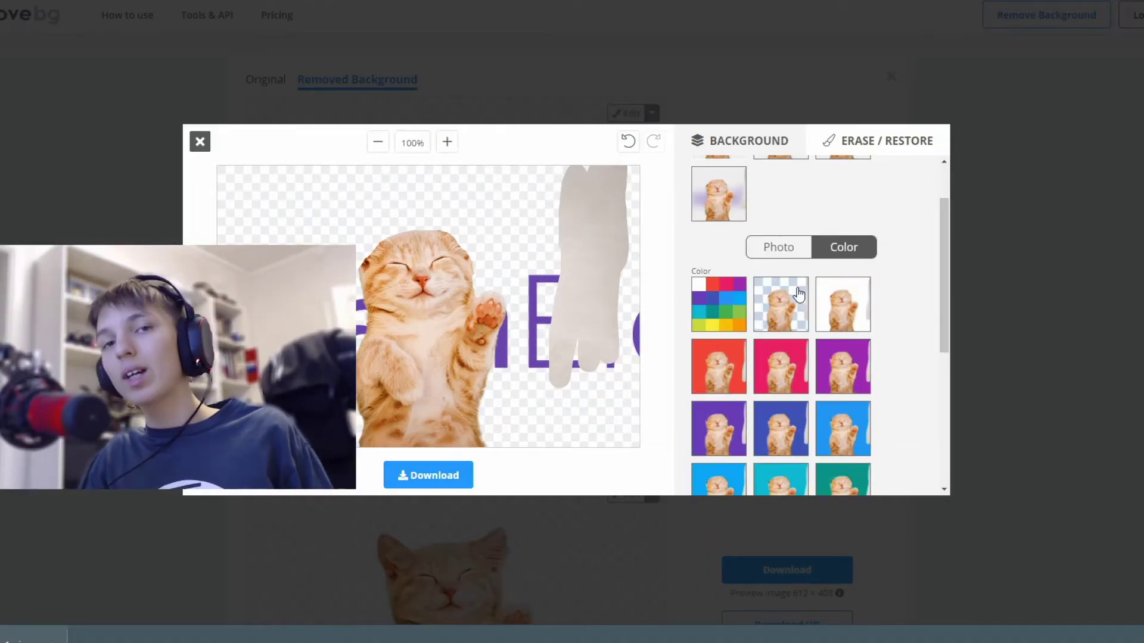
Download the edited kitten image as a PNG and open it from the download bar
{"action": "scroll", "coordinate": [810, 388], "scroll_direction": "down", "scroll_amount": 5}
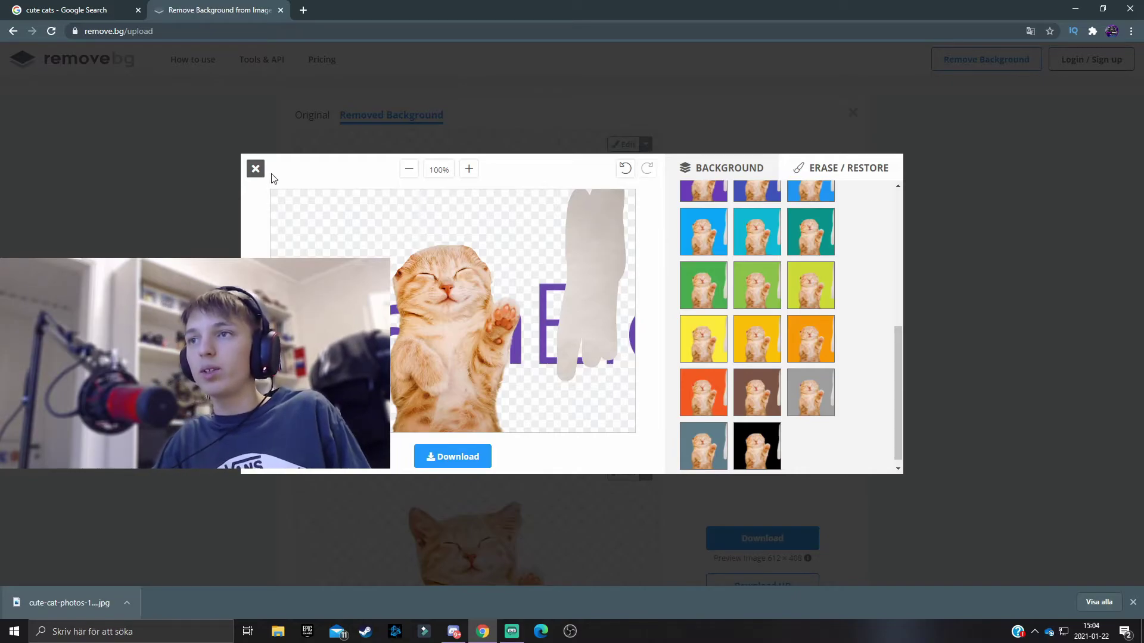
{"action": "left_click", "coordinate": [455, 456]}
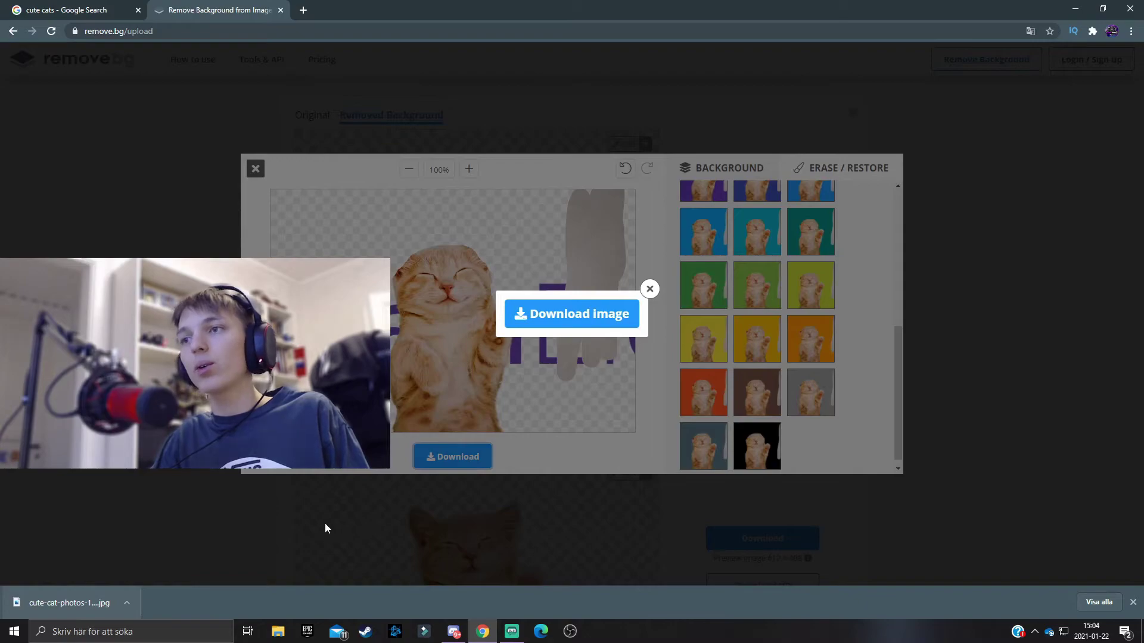
{"action": "left_click", "coordinate": [584, 314]}
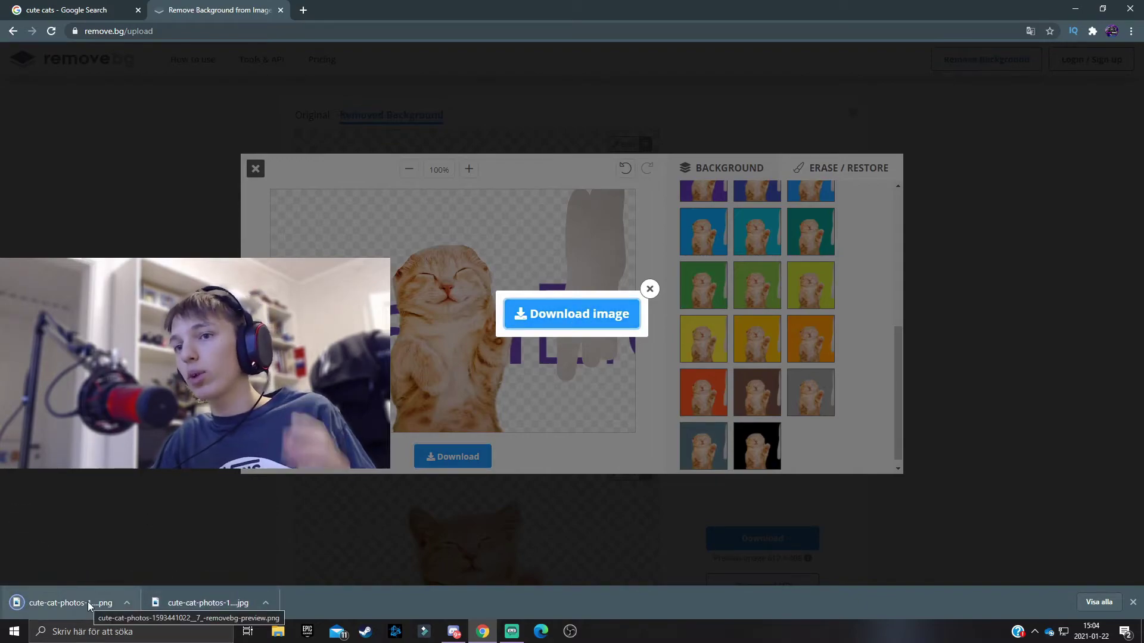
{"action": "left_click", "coordinate": [87, 601]}
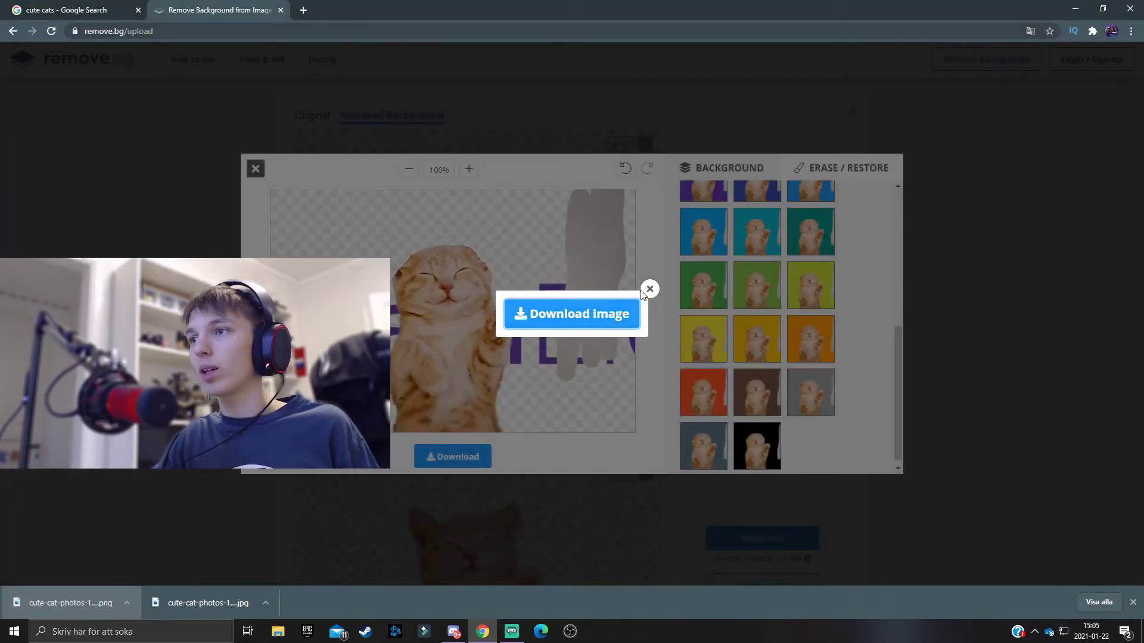
Close the download popup and editor, then download the plain transparent cat preview
{"action": "left_click", "coordinate": [646, 290]}
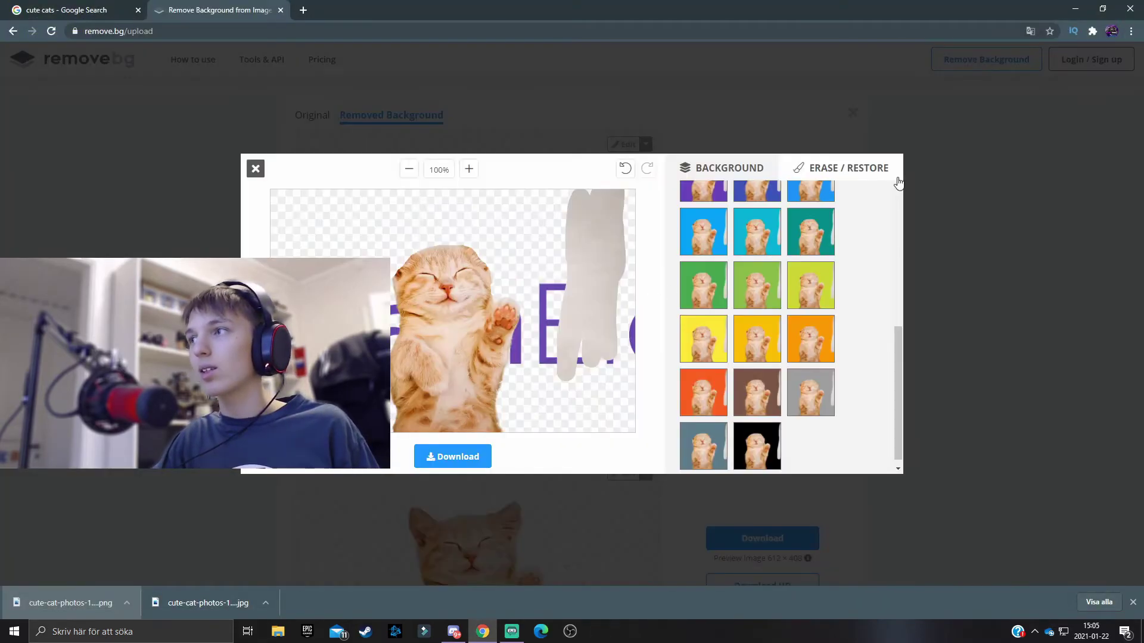
{"action": "left_click", "coordinate": [263, 175]}
{"action": "left_click", "coordinate": [757, 211]}
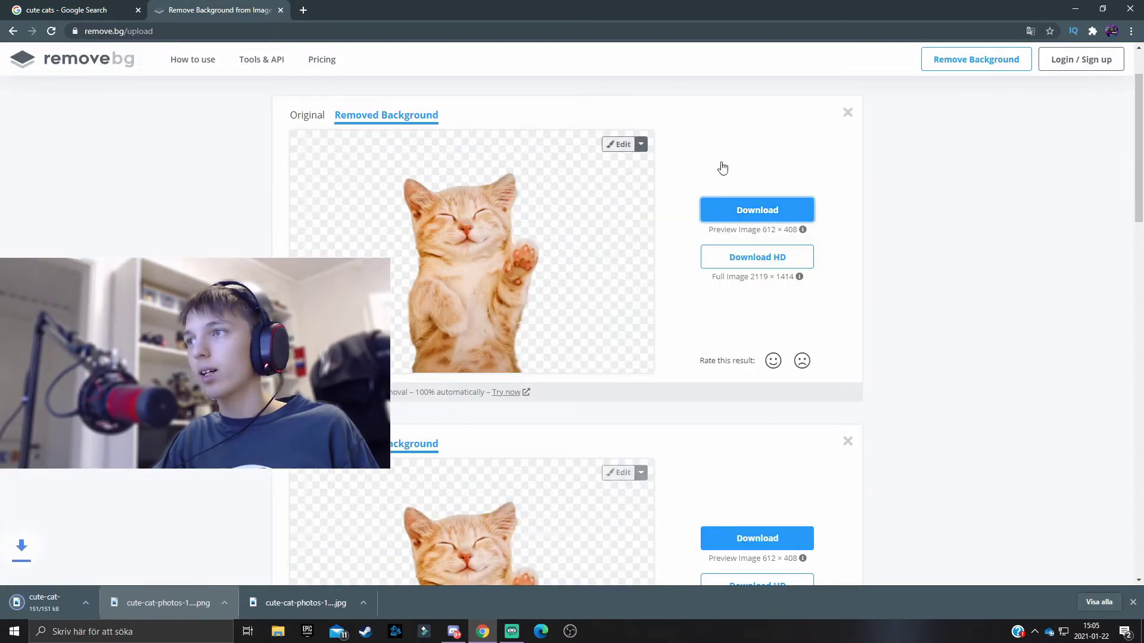